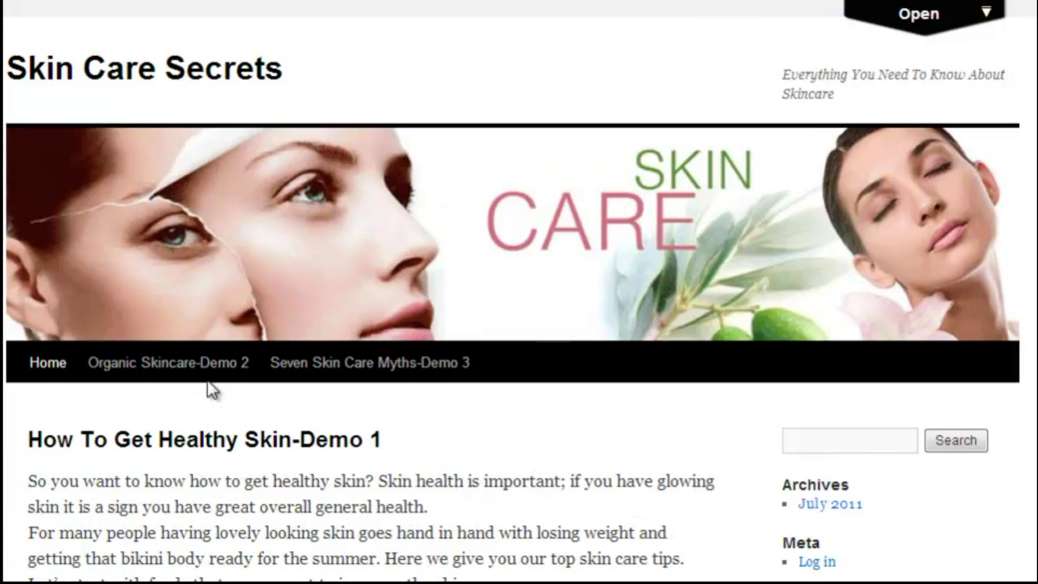
Open the Organic Skincare-Demo 2 page and play the VICHY LIFTACTIV video in its slider, moving on to the following slide
click(250, 377)
scroll(385, 390, down, 13)
scroll(387, 392, up, 9)
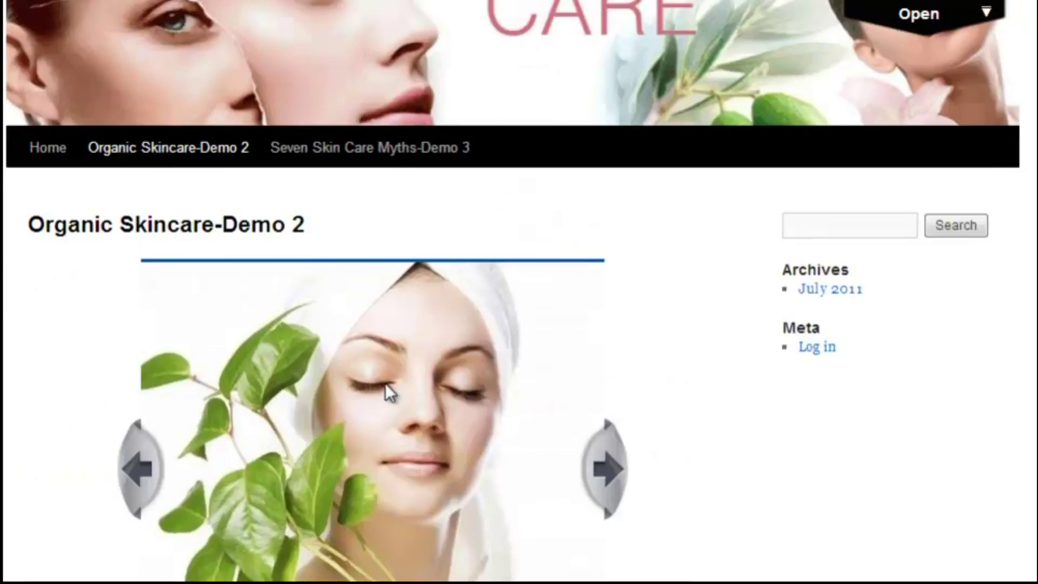
scroll(384, 382, down, 2)
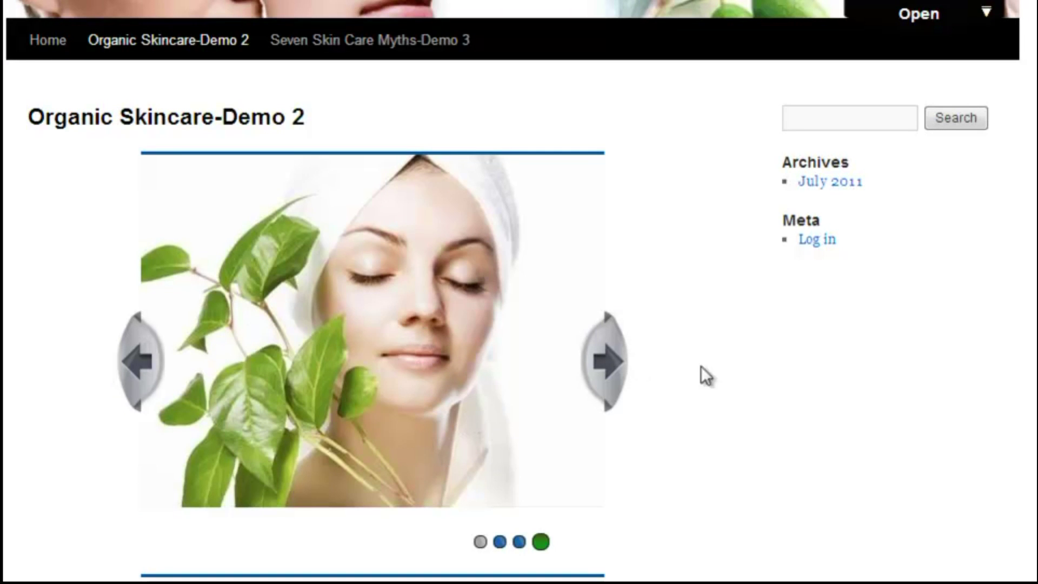
click(614, 363)
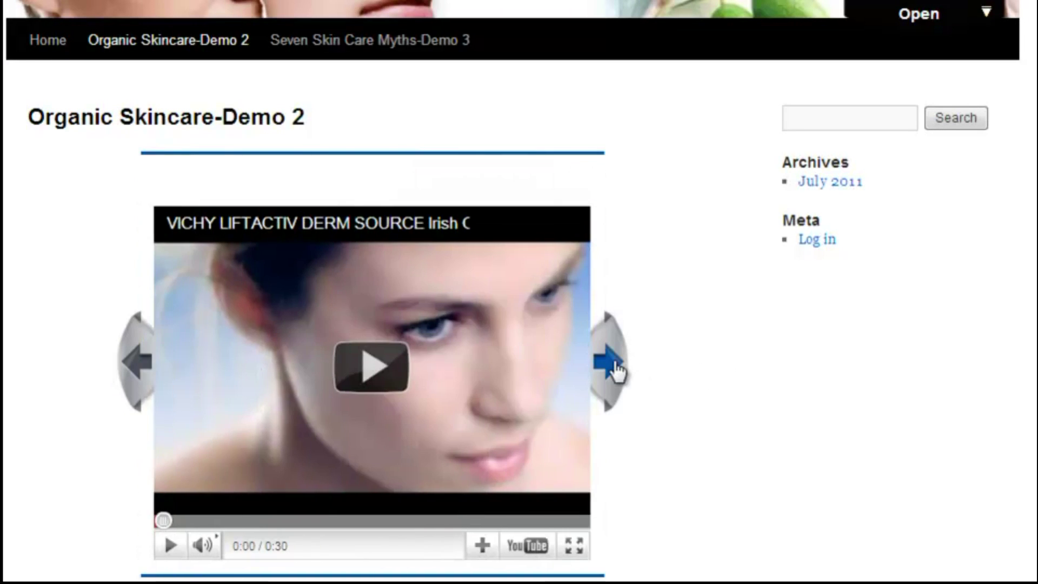
click(373, 367)
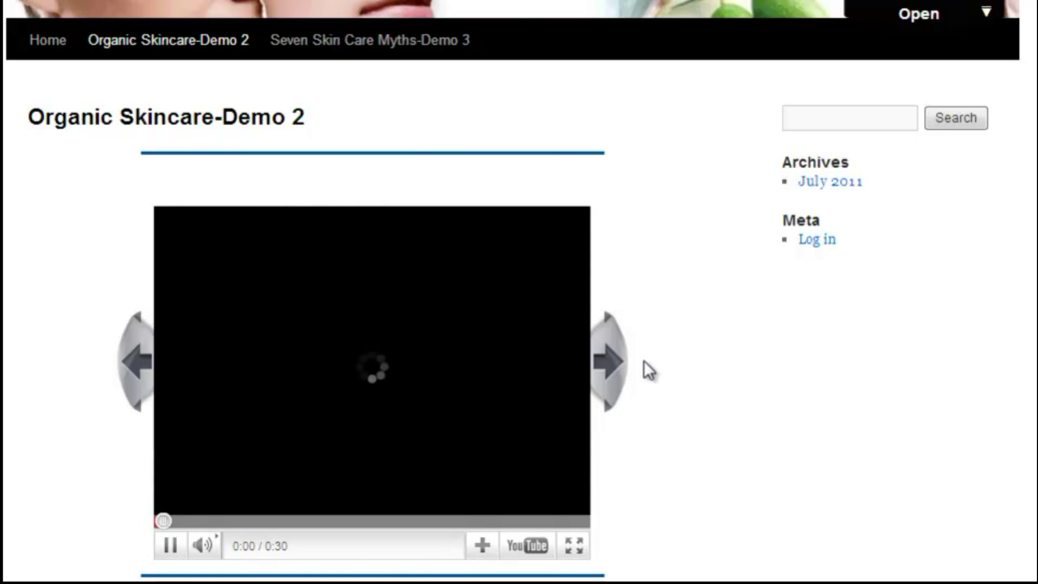
click(602, 367)
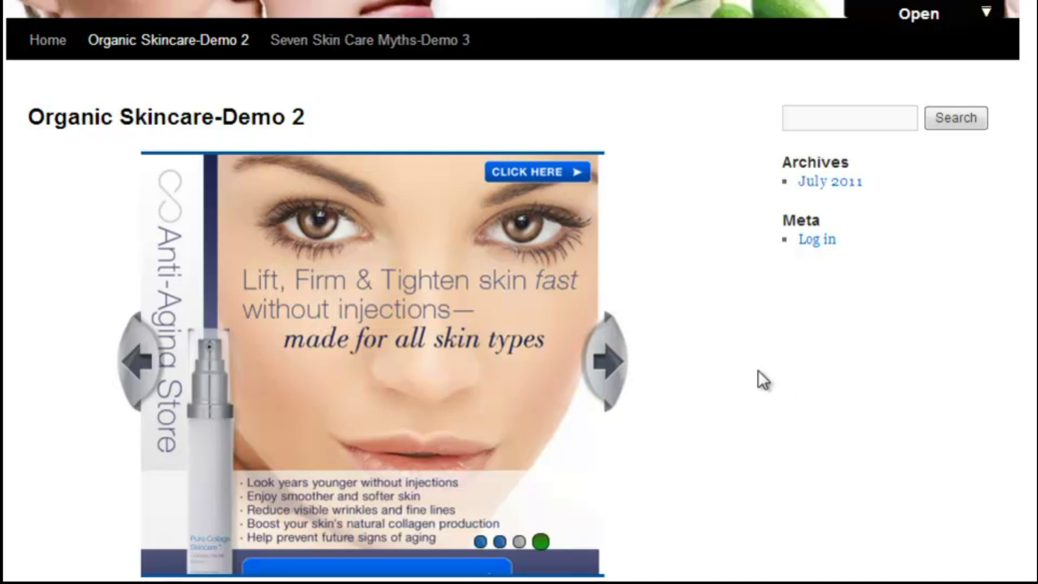
Cycle repeatedly through the slides of the Organic Skincare slider and look over the article text below it
click(615, 373)
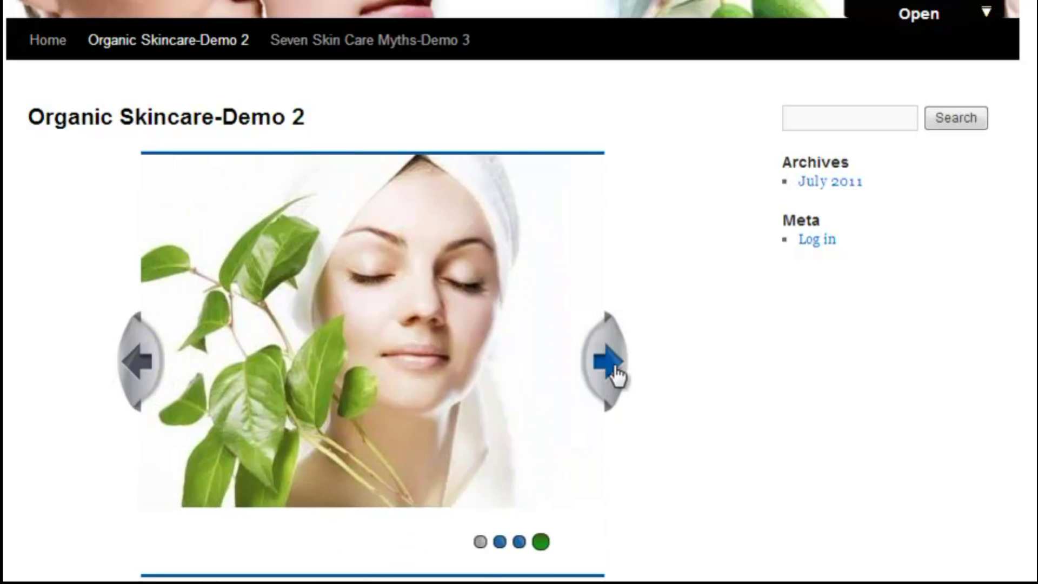
click(615, 373)
click(615, 373)
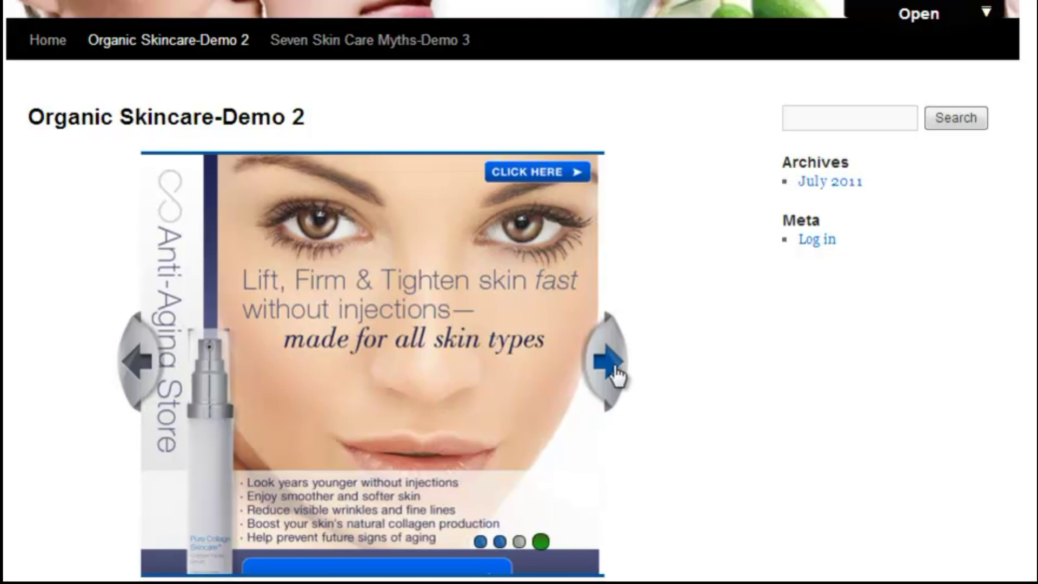
click(615, 374)
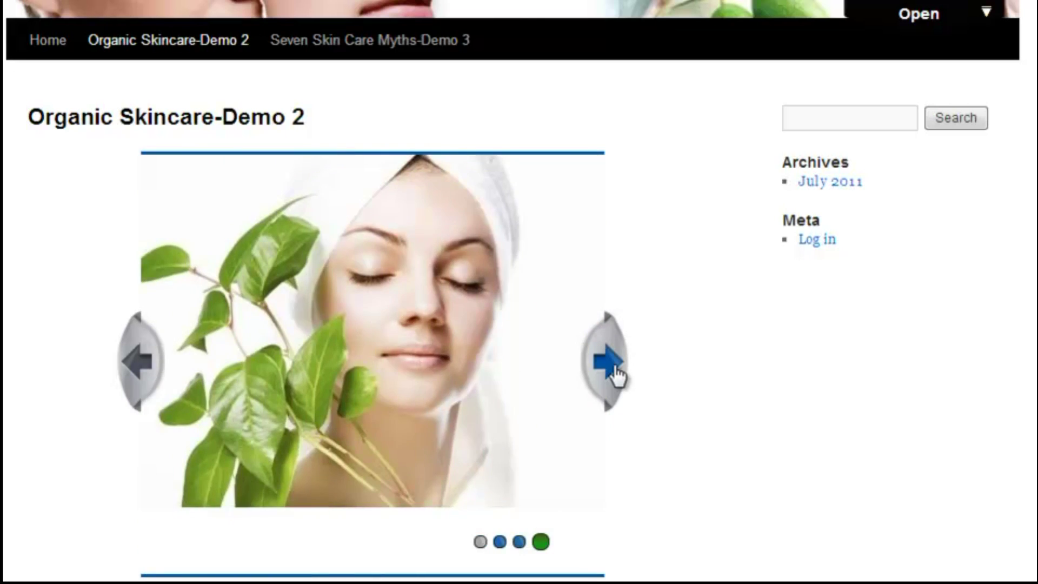
click(615, 373)
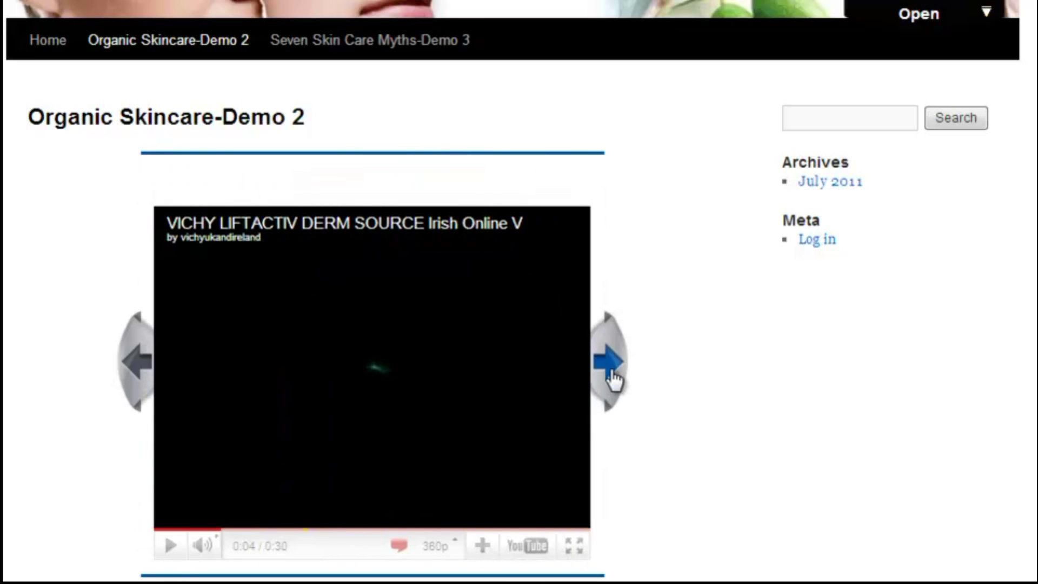
click(614, 374)
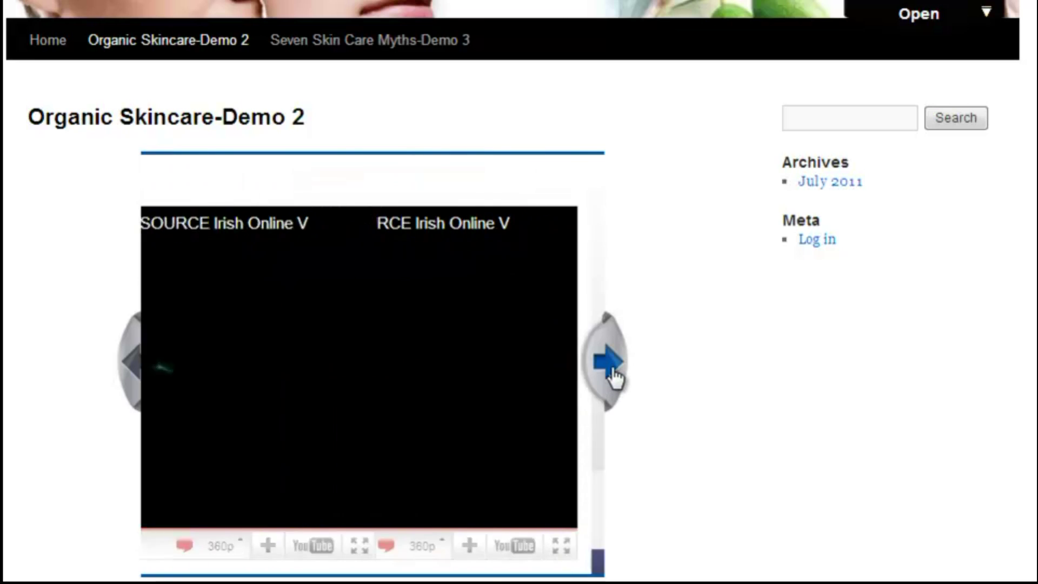
scroll(638, 335, down, 10)
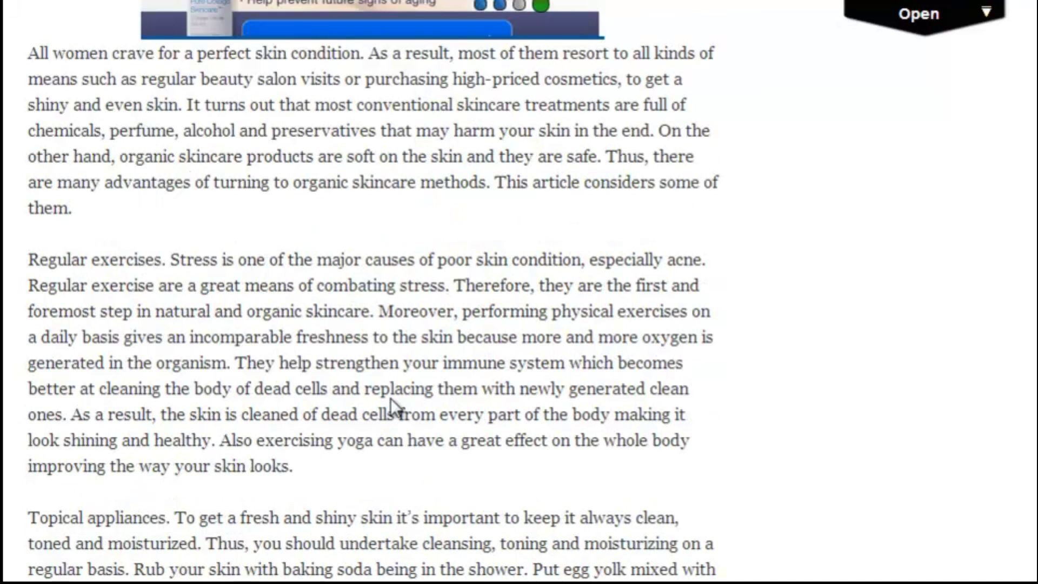
scroll(403, 378, up, 4)
scroll(403, 375, up, 6)
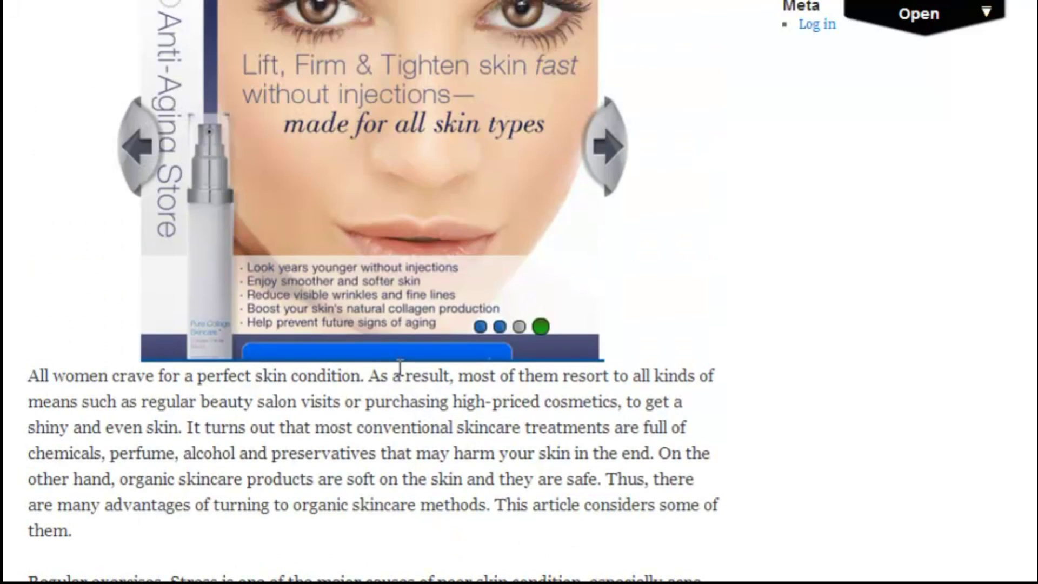
Open the Seven Skin Care Myths-Demo 3 page and look over its Skin Care Secrets Video image and the article below
scroll(403, 378, down, 2)
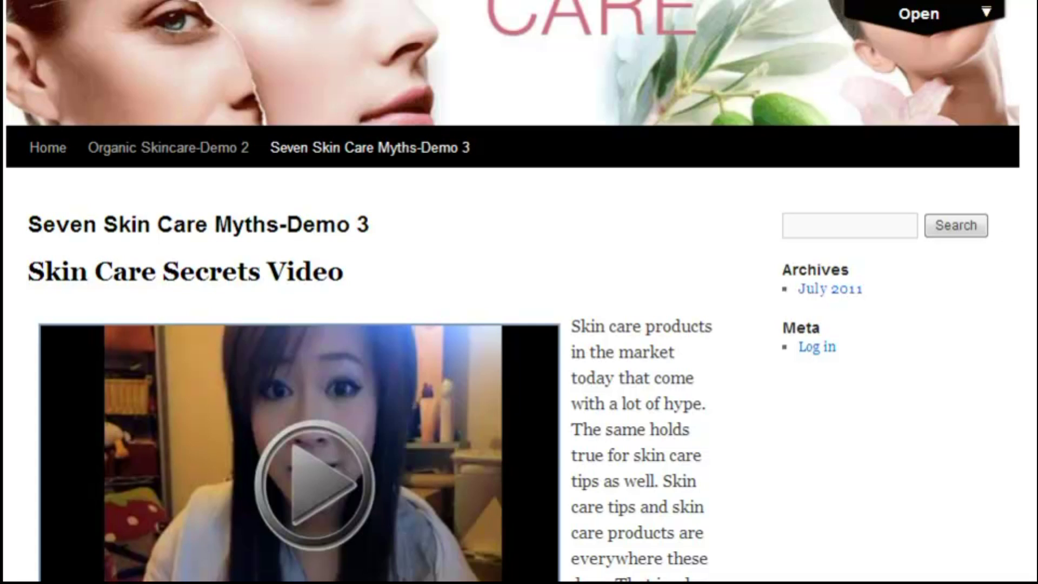
scroll(519, 292, down, 3)
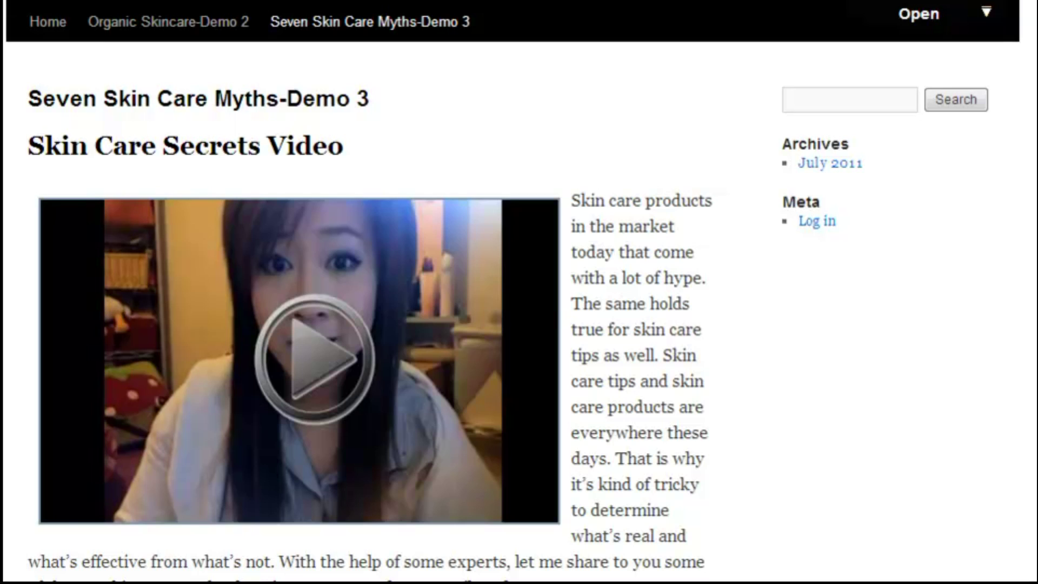
scroll(519, 292, down, 2)
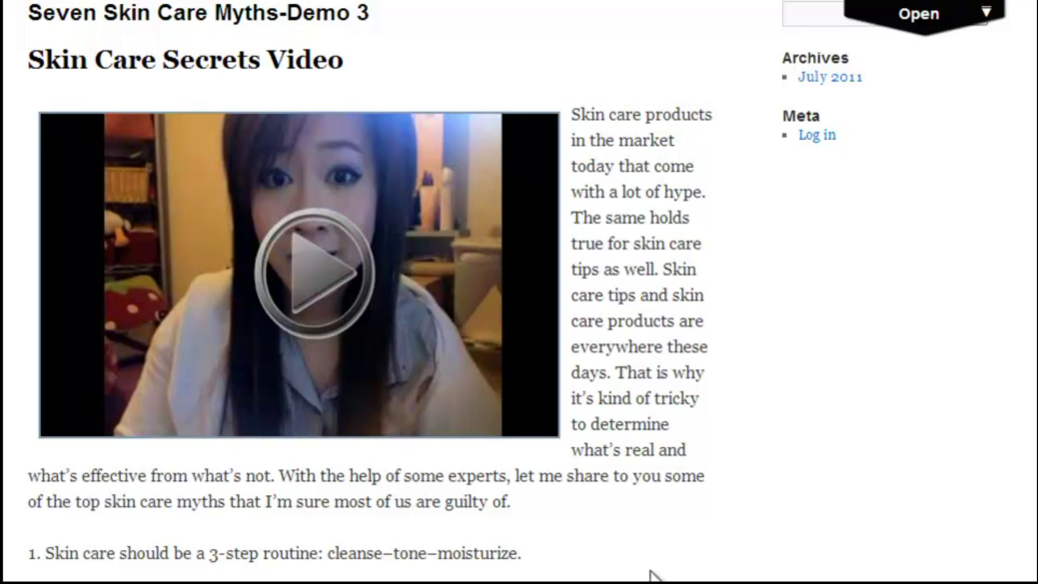
scroll(368, 292, down, 12)
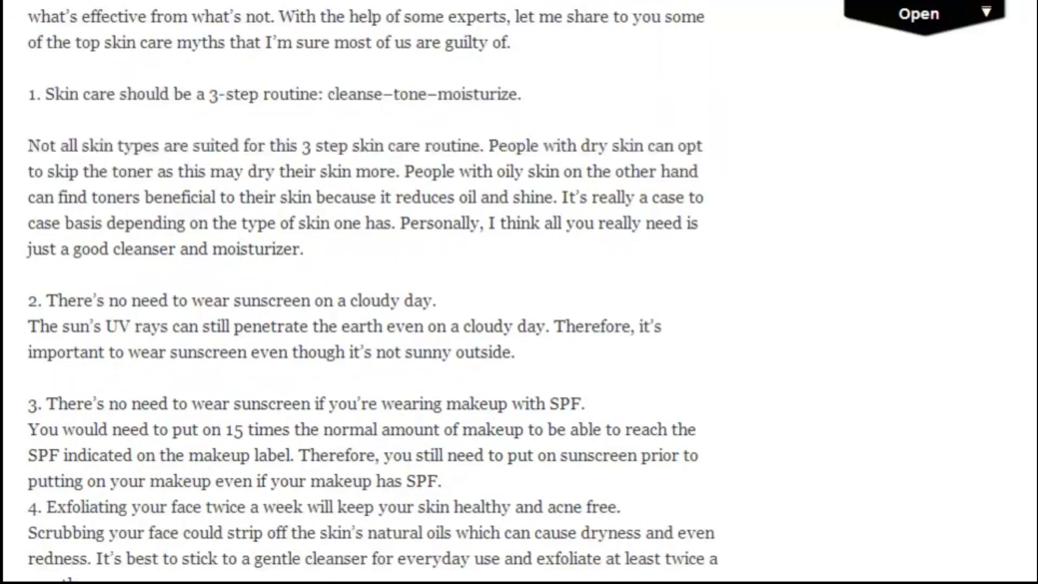
scroll(368, 292, up, 7)
scroll(368, 291, up, 6)
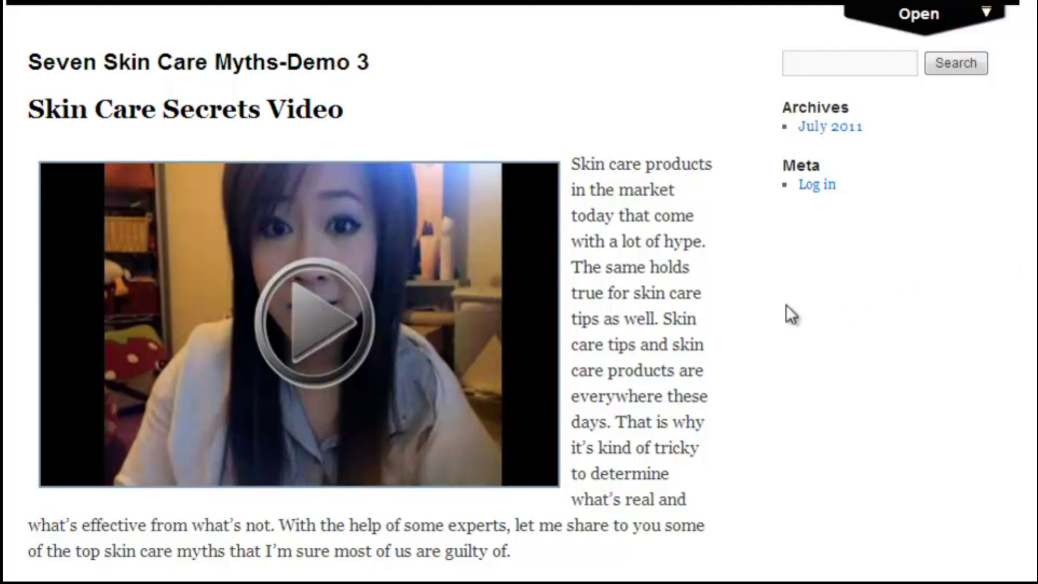
Reveal the opt-in form hidden behind the Skin Care Secrets Video image and examine its hover animation
click(402, 293)
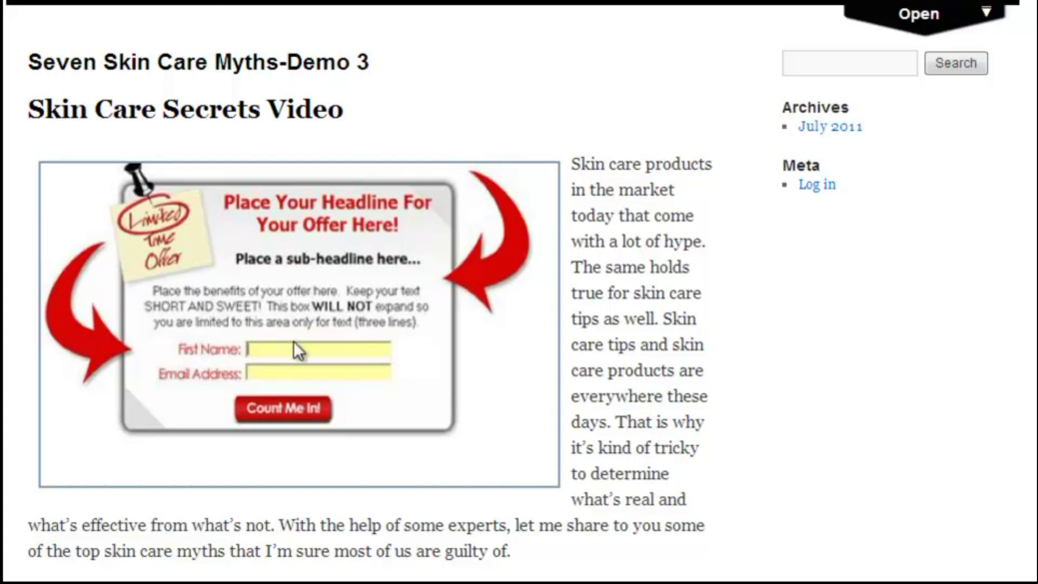
scroll(557, 386, down, 4)
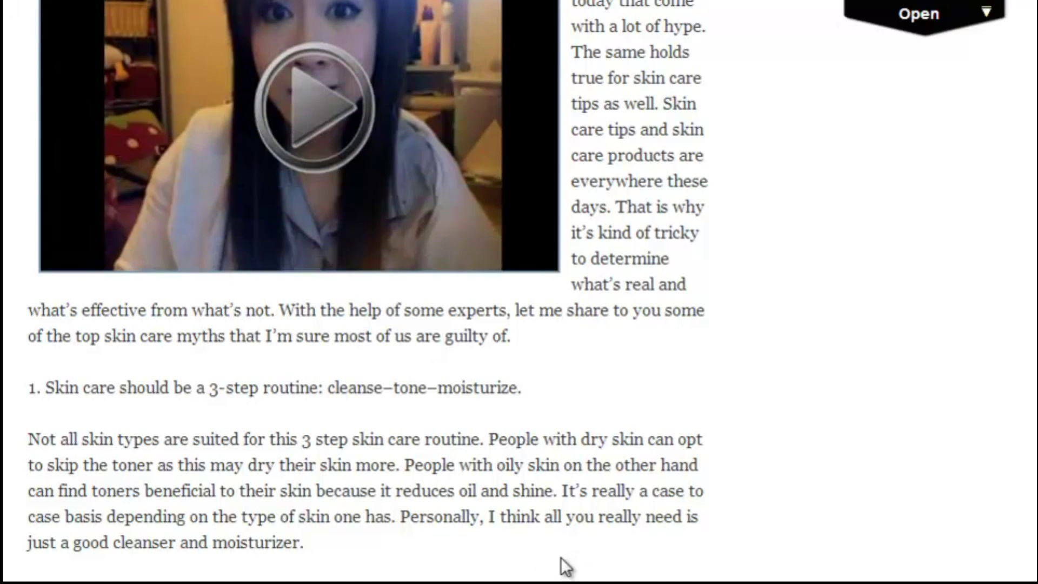
scroll(559, 557, up, 2)
scroll(565, 411, up, 2)
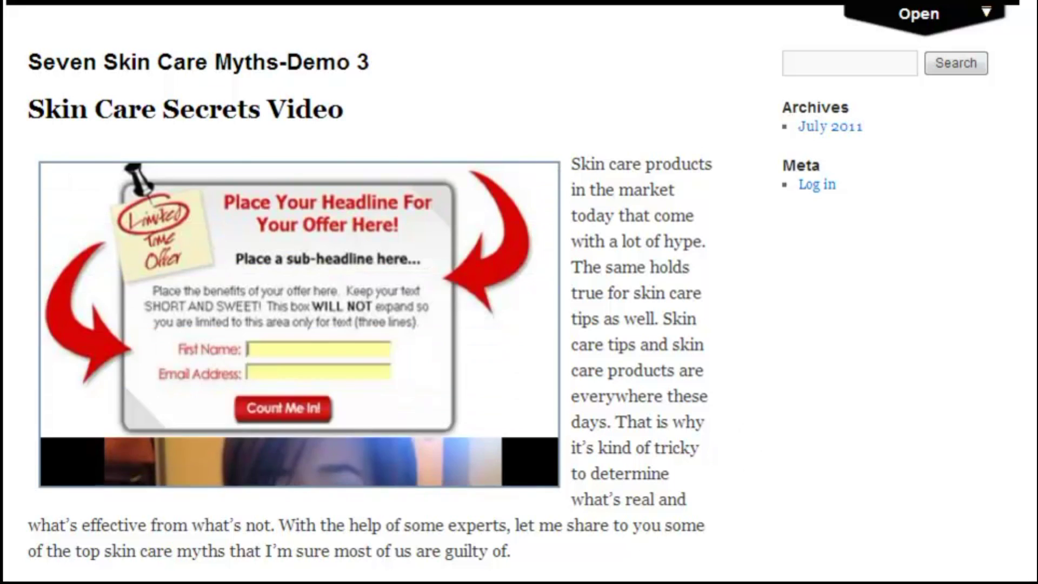
scroll(657, 497, down, 2)
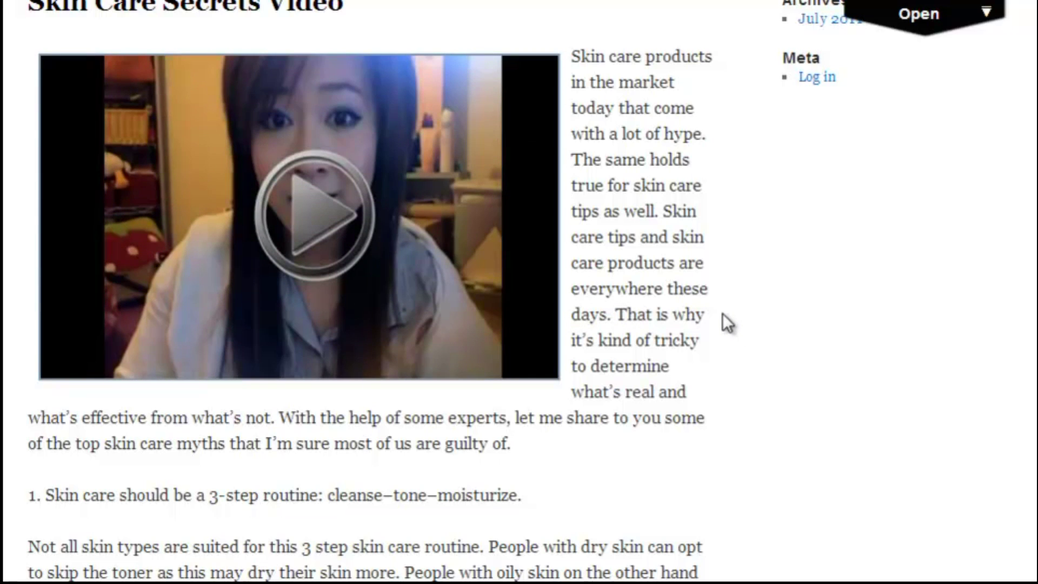
scroll(722, 313, up, 2)
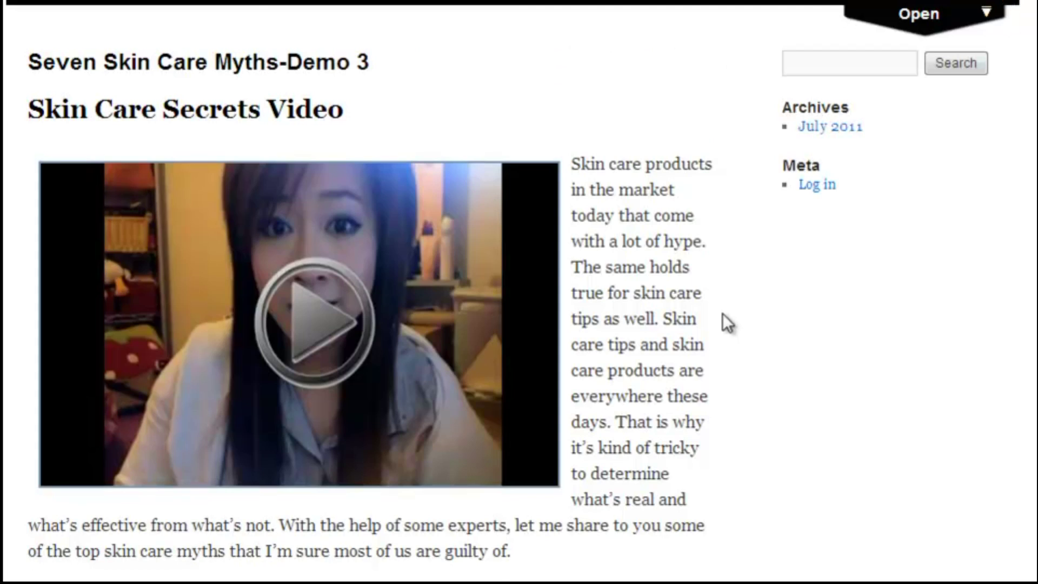
scroll(723, 313, up, 4)
scroll(723, 313, up, 3)
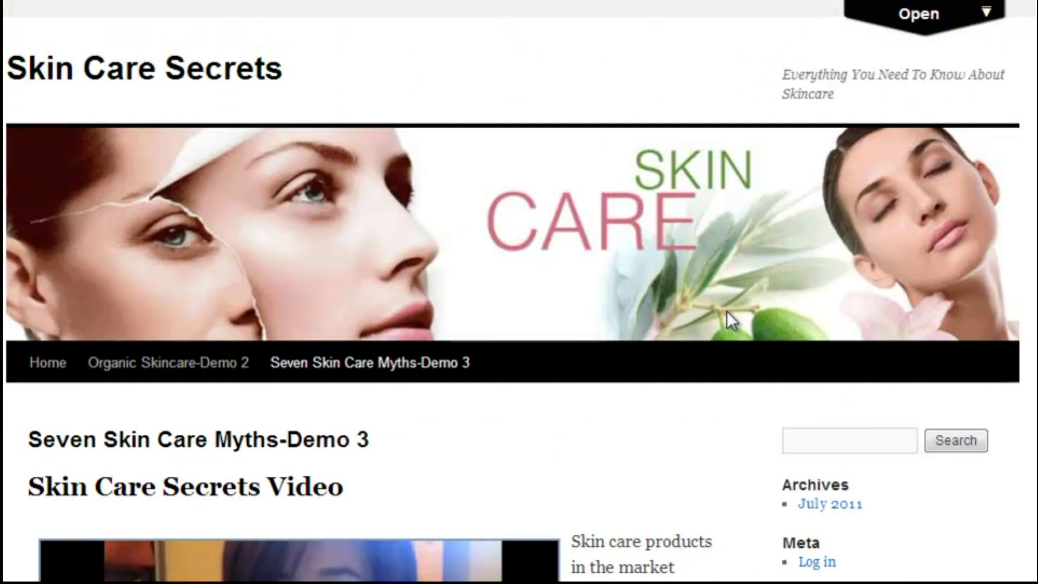
Open the WpSlide2See settings in the site's WordPress dashboard and view the Content Border Color picker, leaving the color as it is
scroll(711, 330, down, 2)
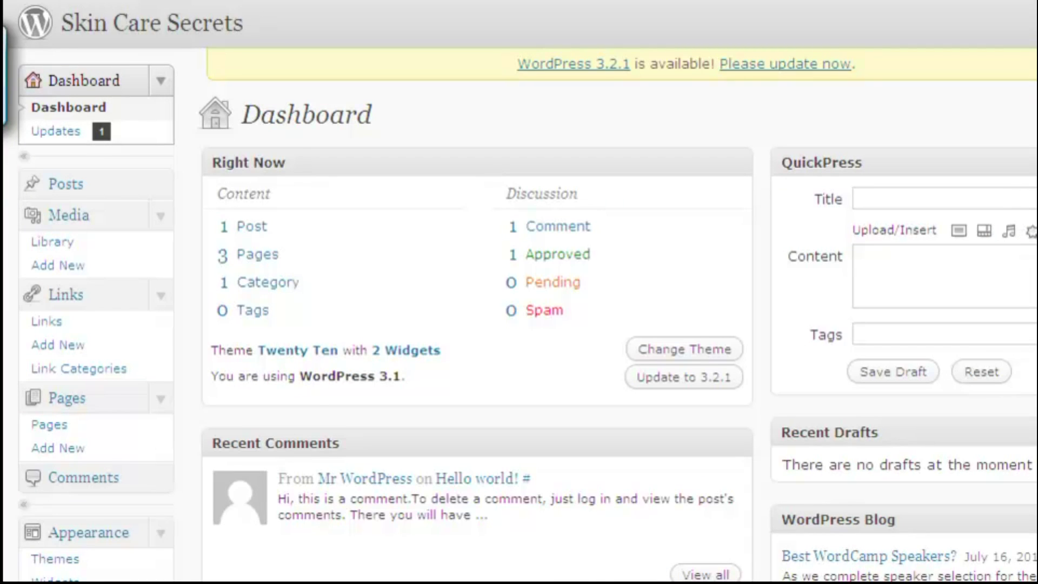
scroll(519, 292, down, 5)
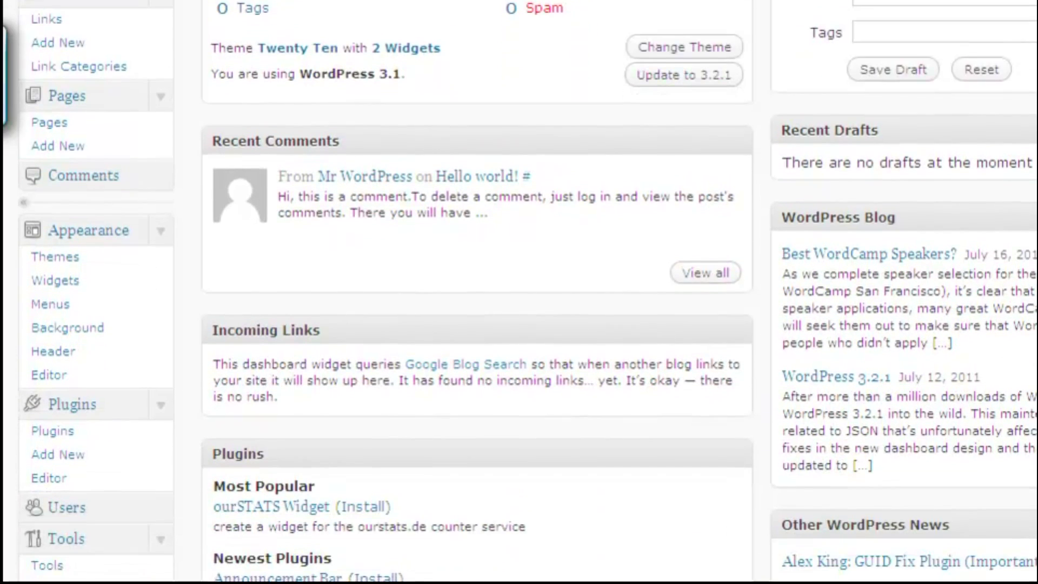
scroll(494, 389, down, 5)
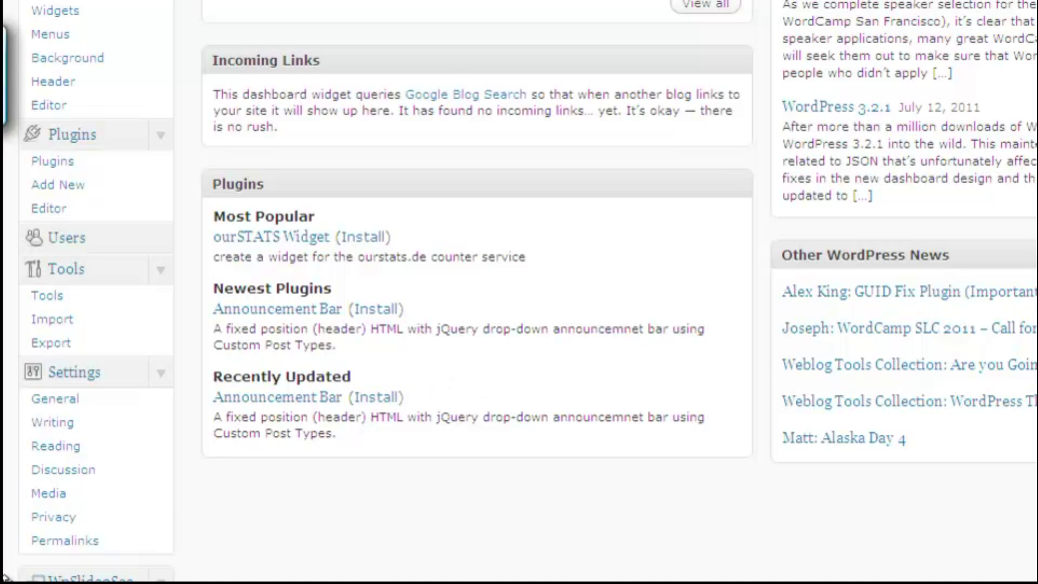
scroll(5, 578, down, 2)
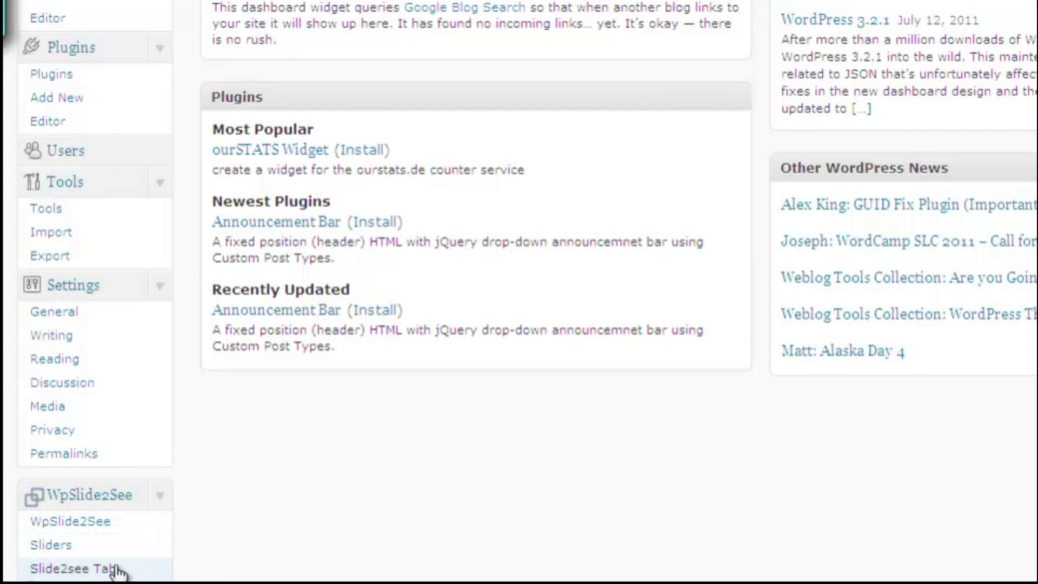
click(69, 522)
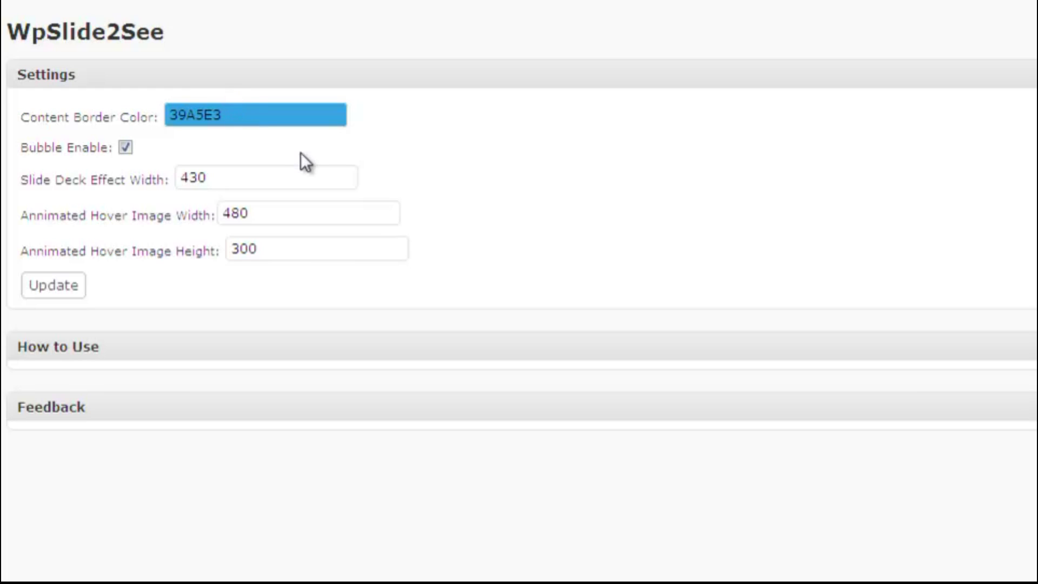
click(284, 112)
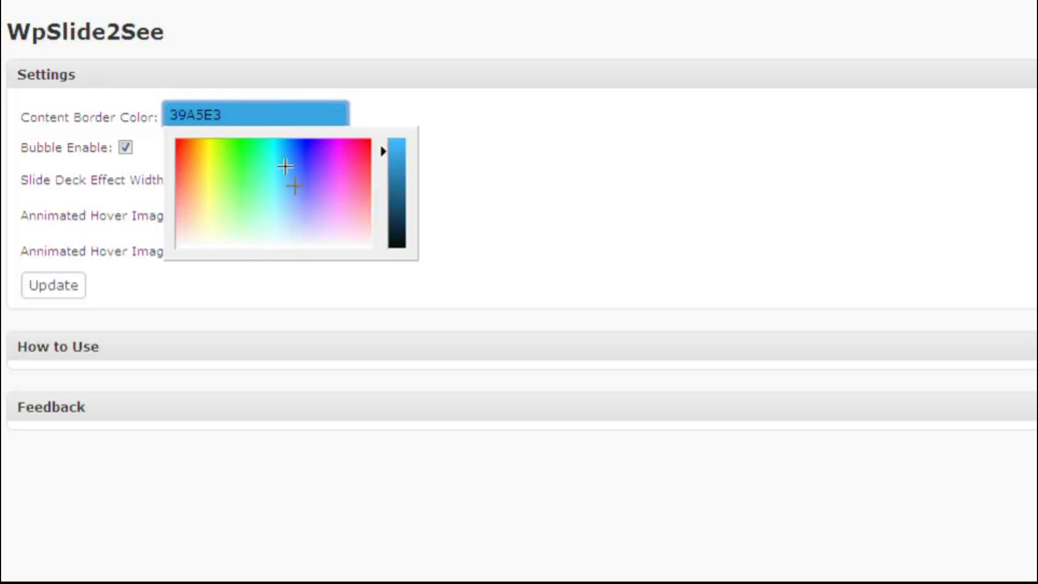
click(422, 105)
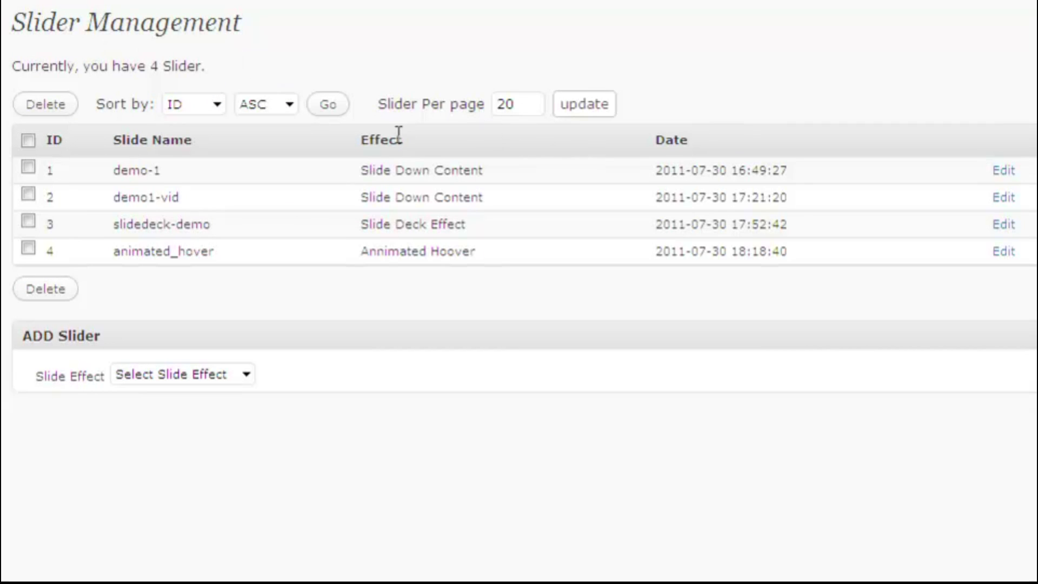
Start a new slider with the Slide down content effect in Slider Management
scroll(339, 207, down, 3)
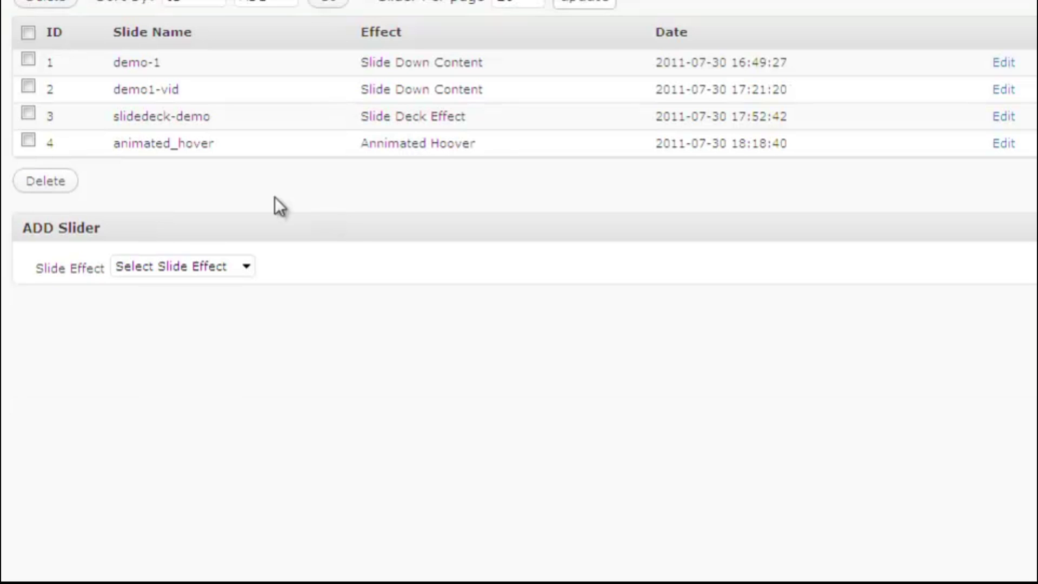
click(246, 268)
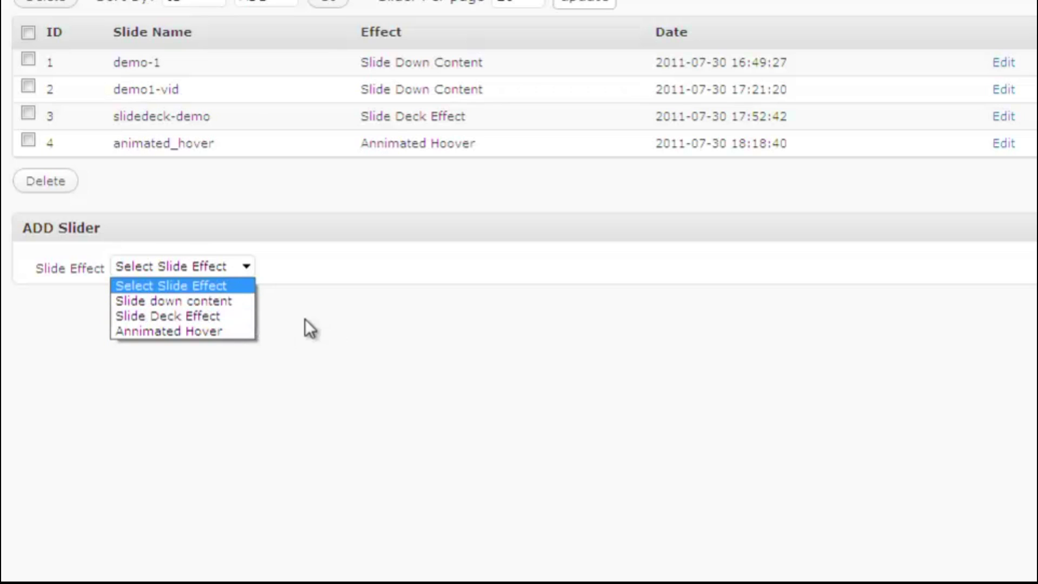
click(209, 301)
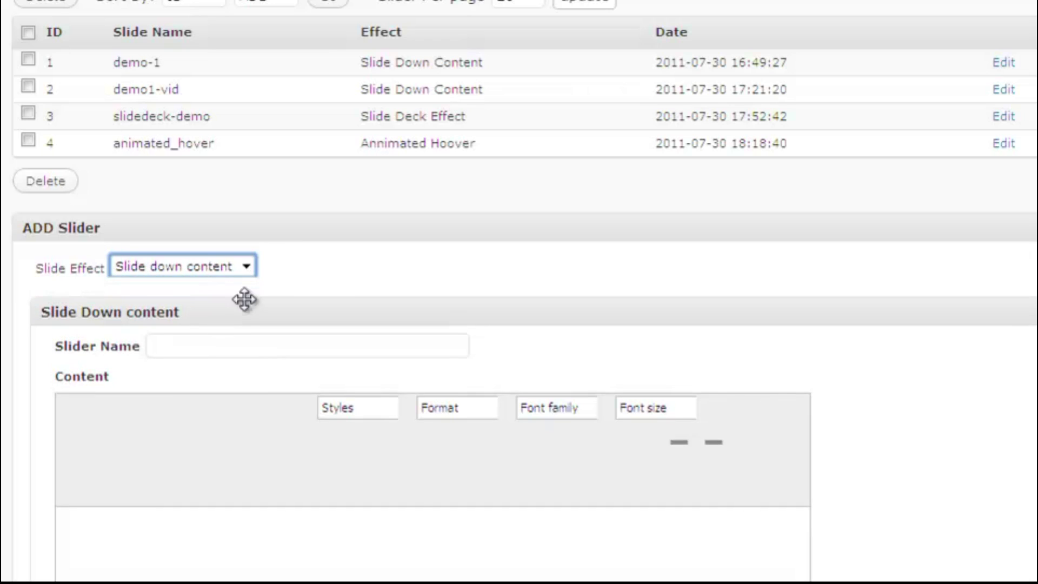
scroll(341, 297, down, 4)
scroll(341, 297, down, 2)
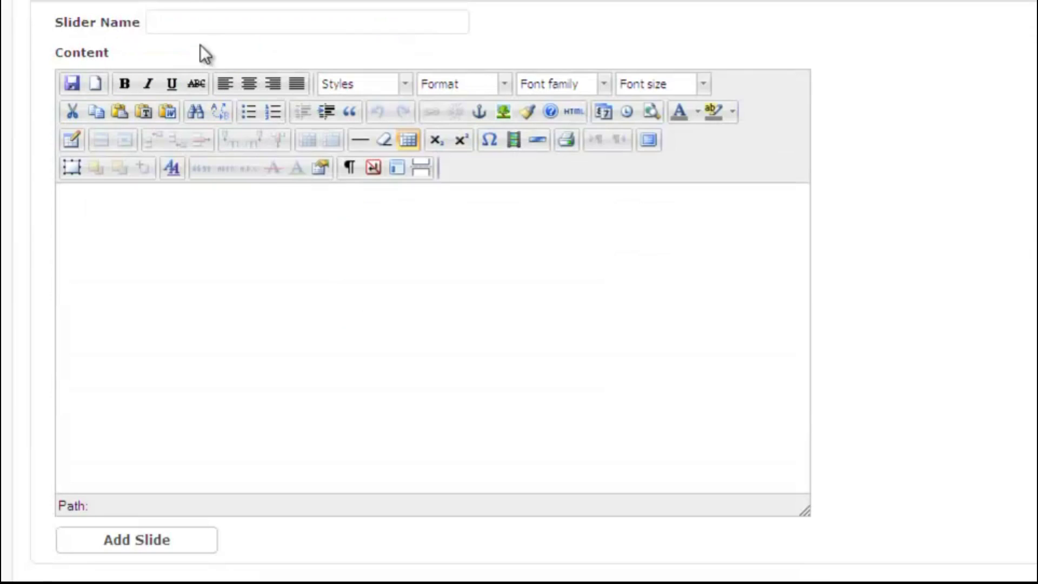
Name the new Slide Down content slider slider1 and ready its empty content editor for input
click(182, 21)
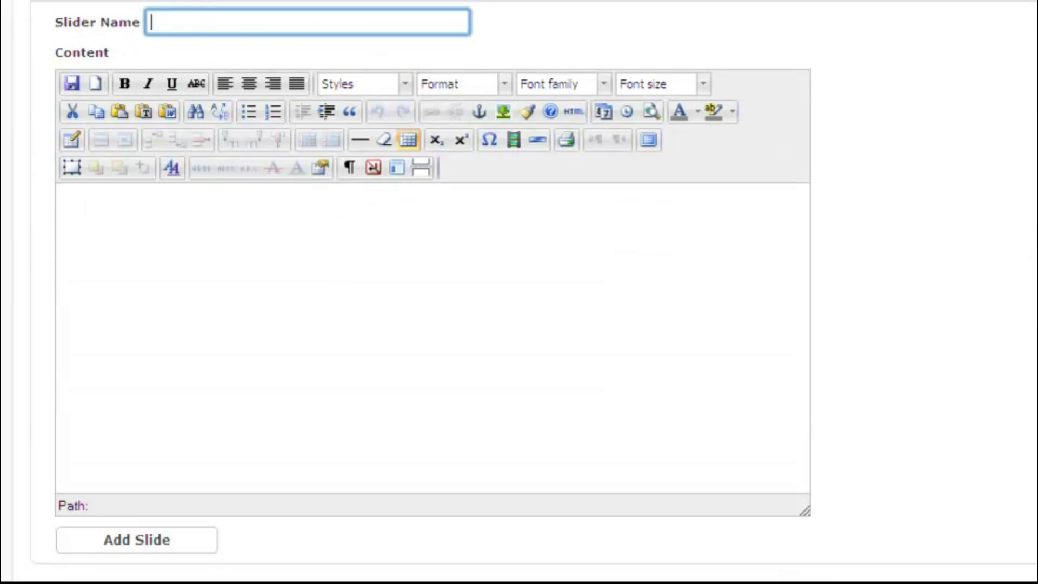
text(slider1)
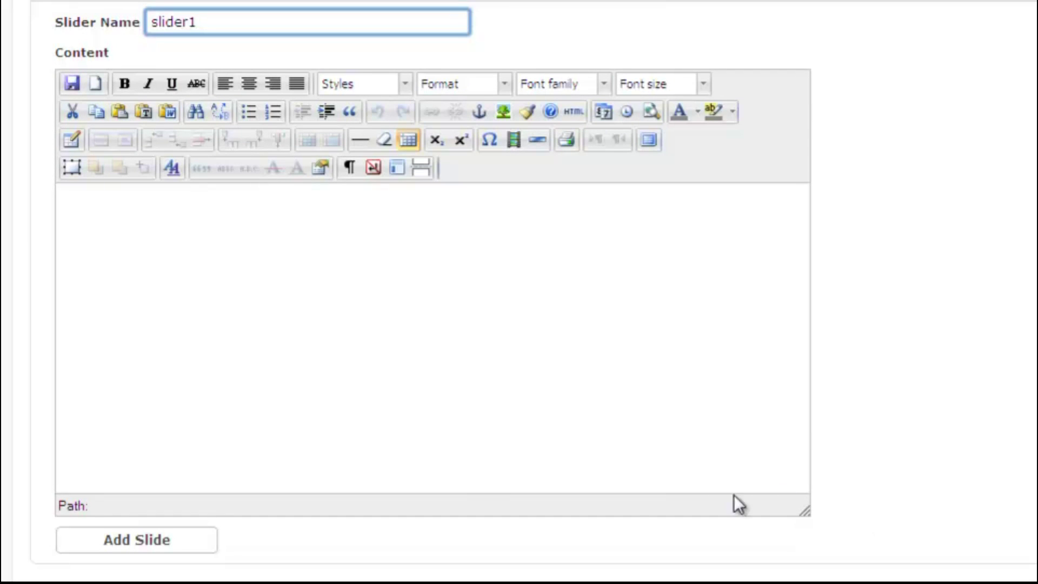
click(365, 376)
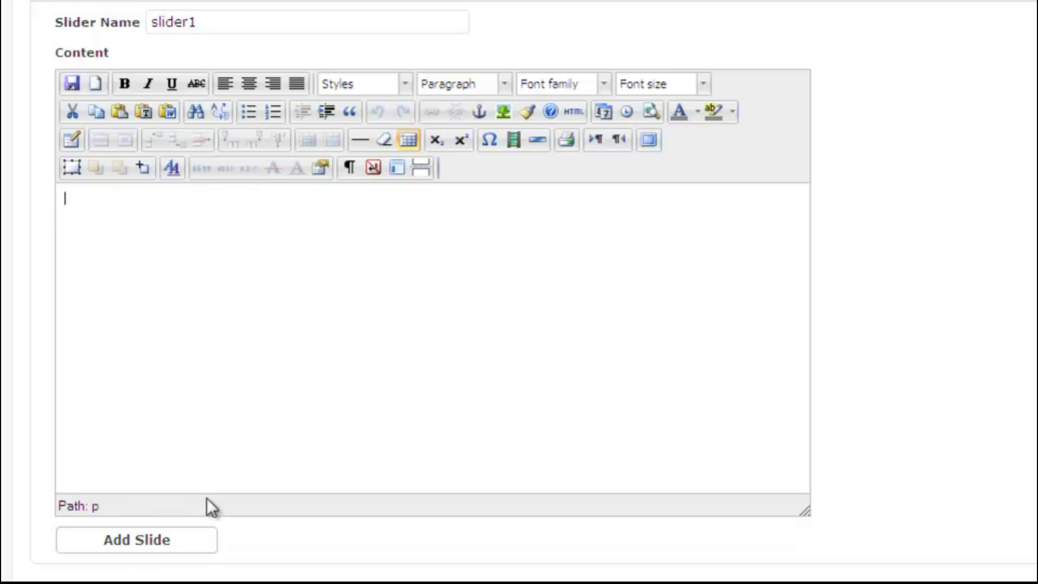
scroll(248, 428, up, 4)
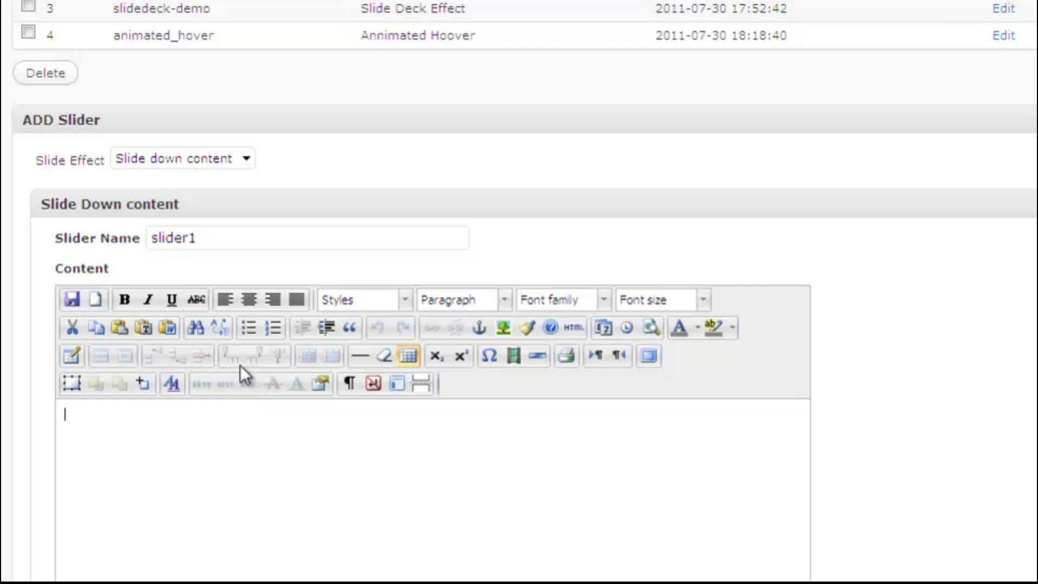
scroll(400, 357, down, 4)
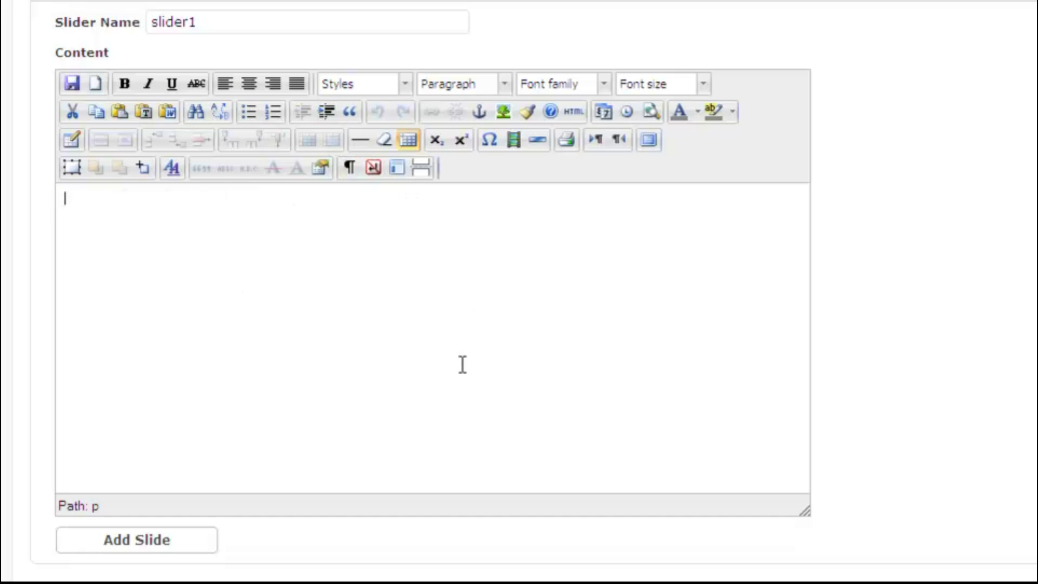
Open the plugin's Top Tab settings and examine the width, tab alignment, button style, button text and content options
scroll(429, 280, down, 2)
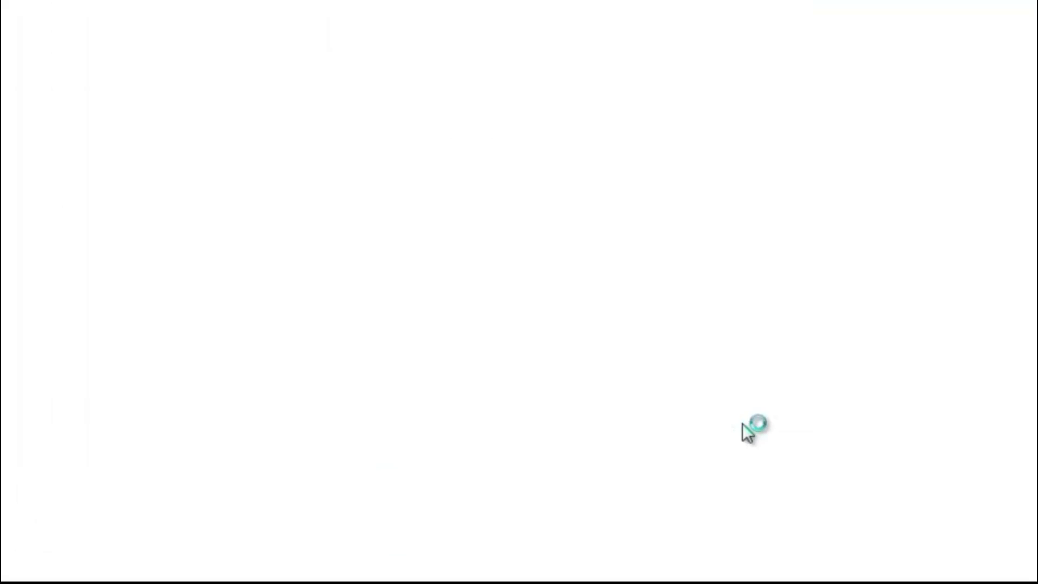
scroll(553, 303, down, 4)
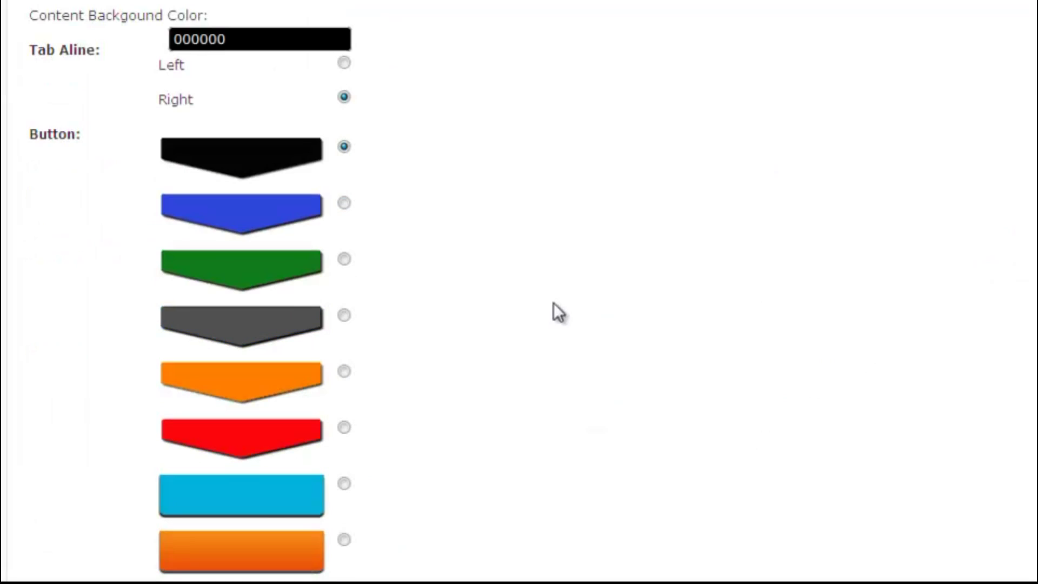
scroll(197, 216, down, 4)
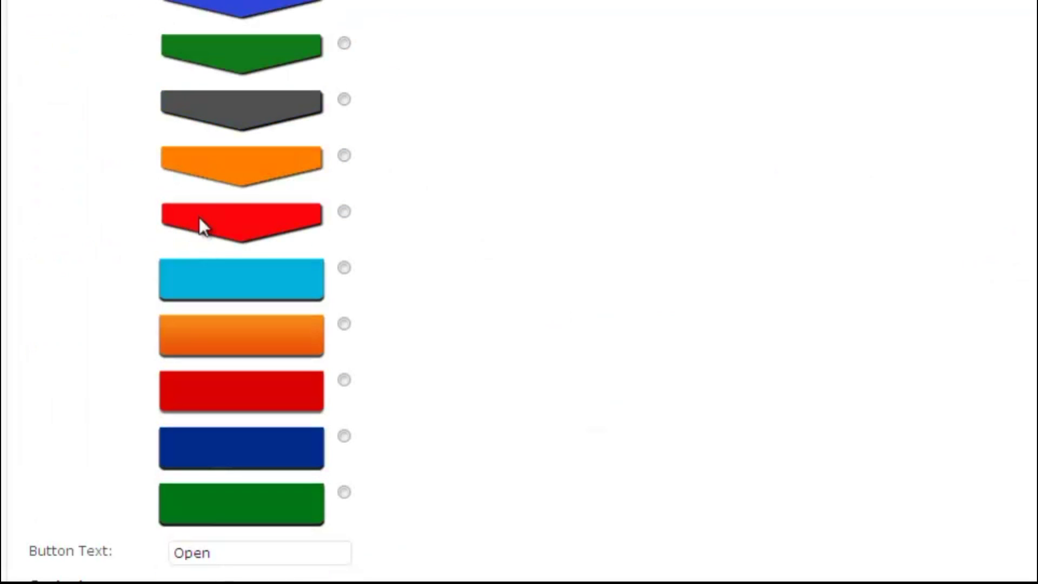
scroll(219, 268, down, 2)
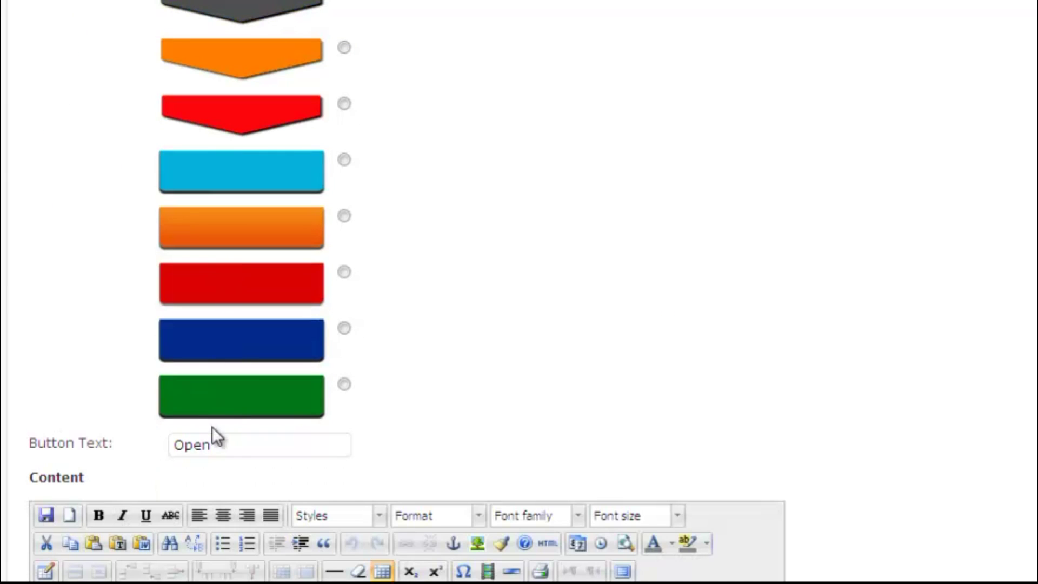
drag(215, 443, 146, 438)
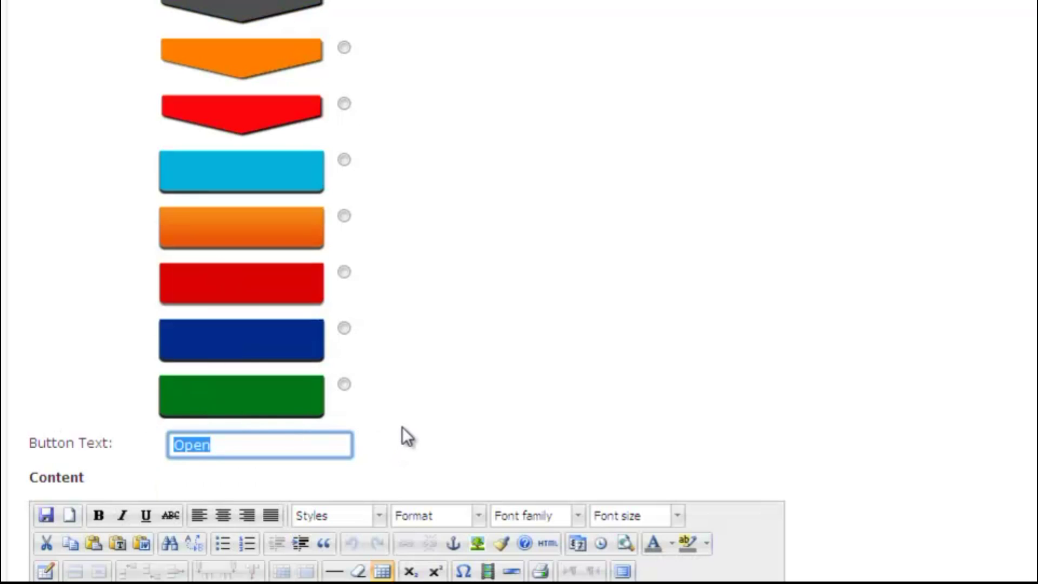
scroll(403, 428, up, 8)
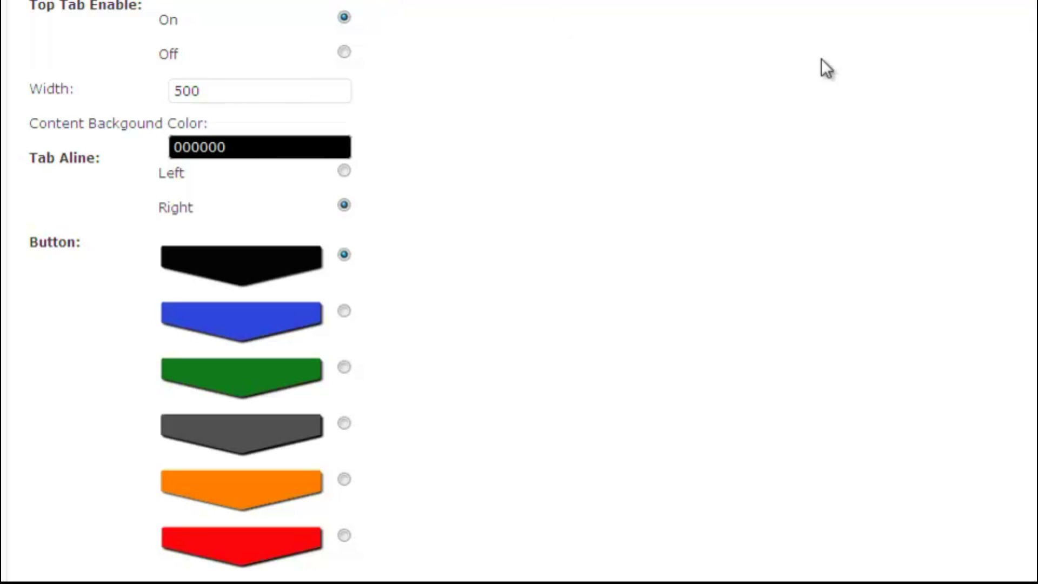
scroll(742, 68, down, 15)
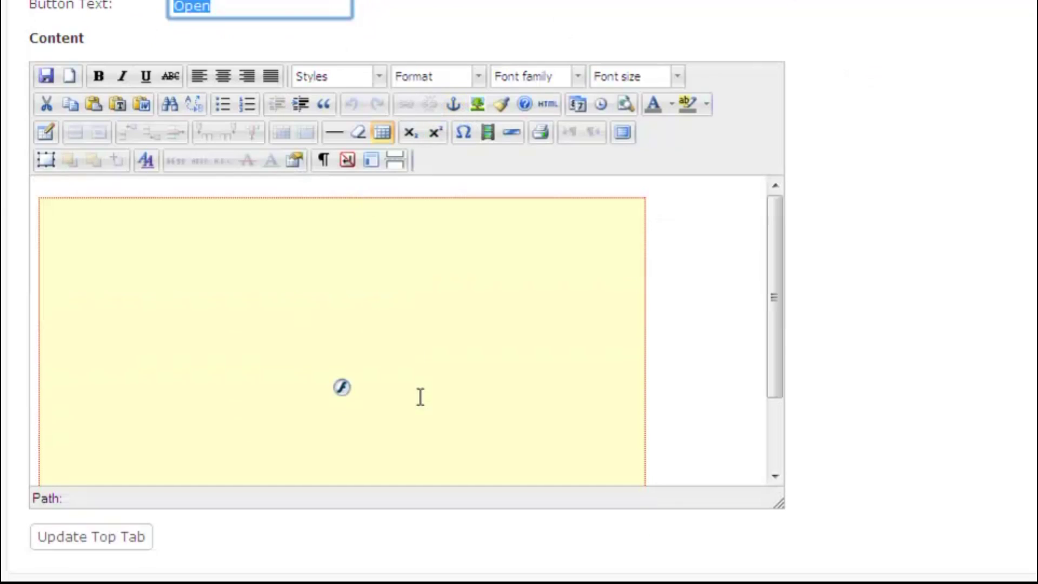
click(351, 338)
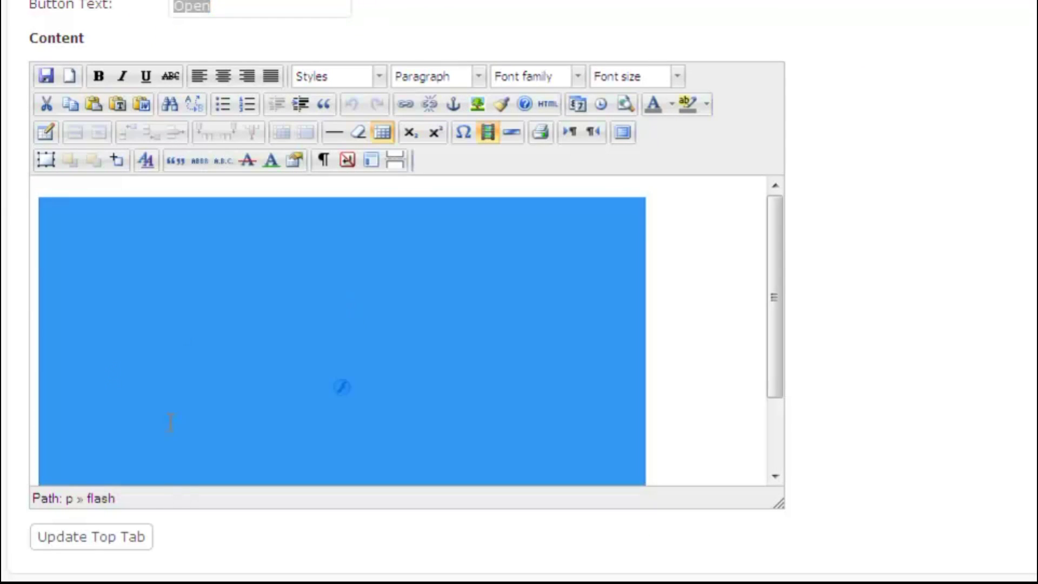
Open the How To Get Healthy Skin-Demo 1 page for editing and look over the slider shortcodes in its article
scroll(117, 281, up, 15)
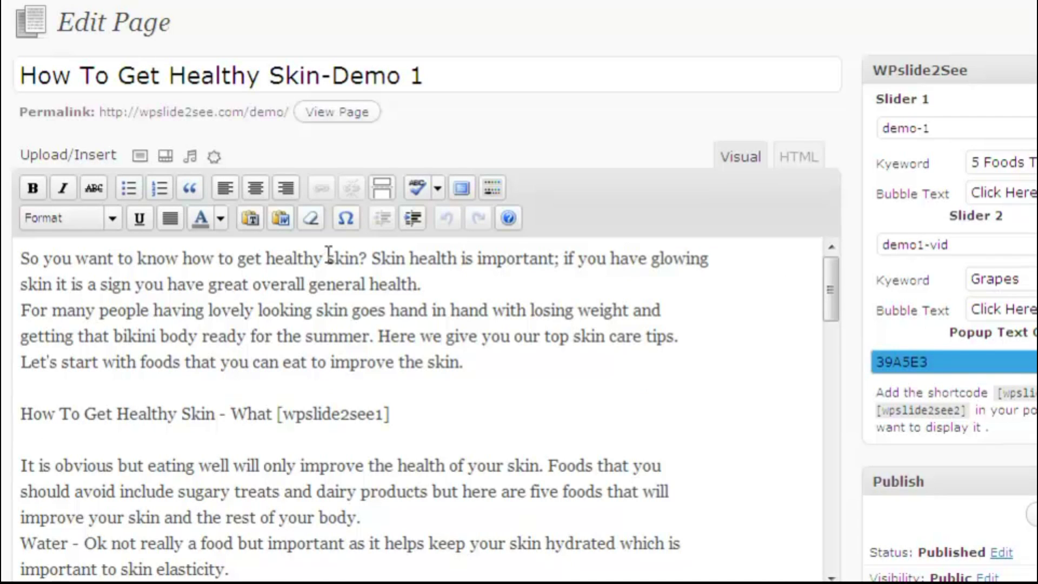
click(496, 314)
scroll(493, 316, down, 4)
scroll(493, 315, up, 4)
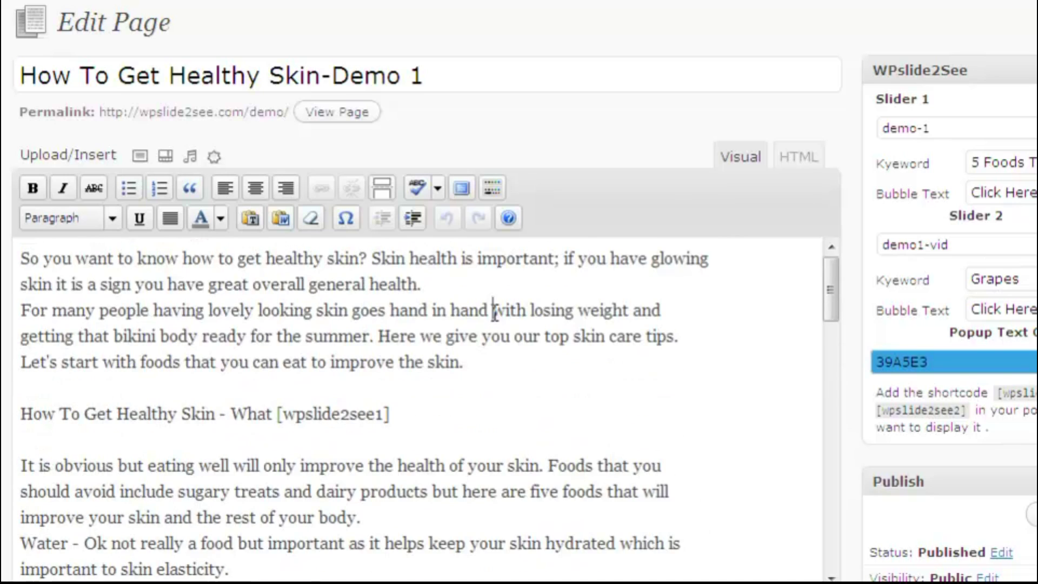
scroll(822, 274, down, 2)
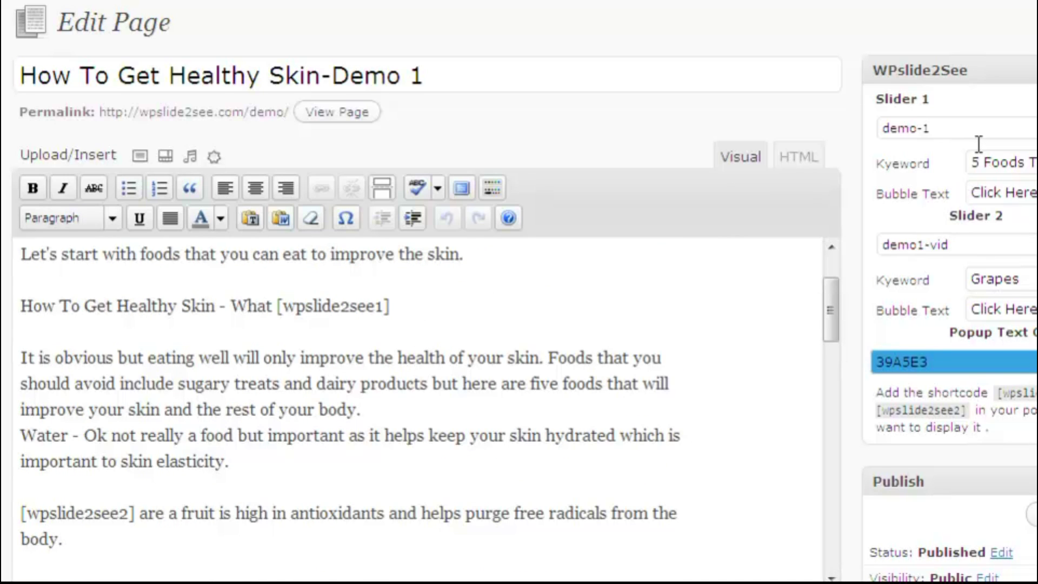
Examine the page's Slider 1 choices, keyword and bubble text in the WPslide2See settings
click(1034, 128)
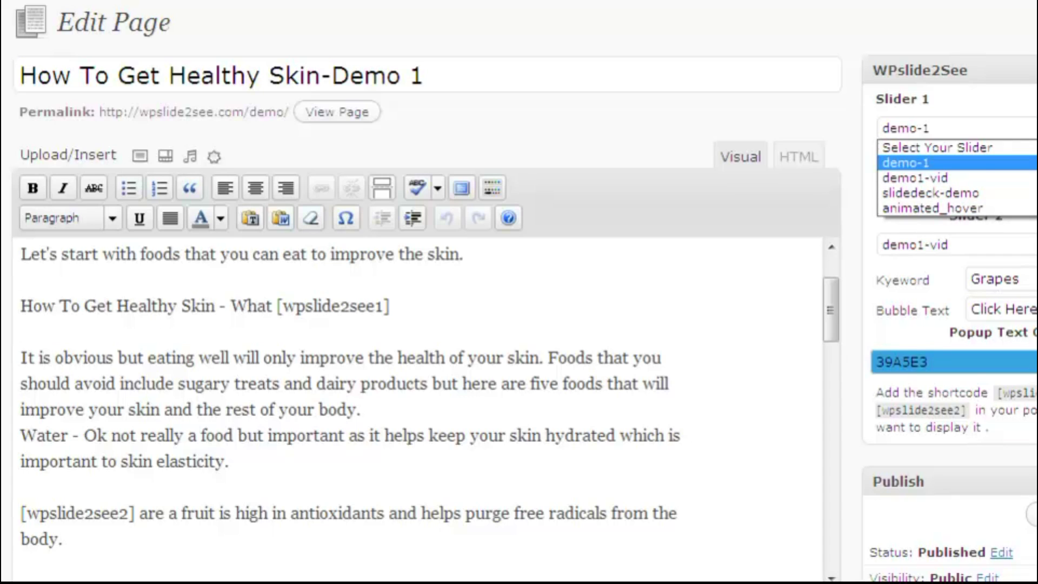
click(1034, 128)
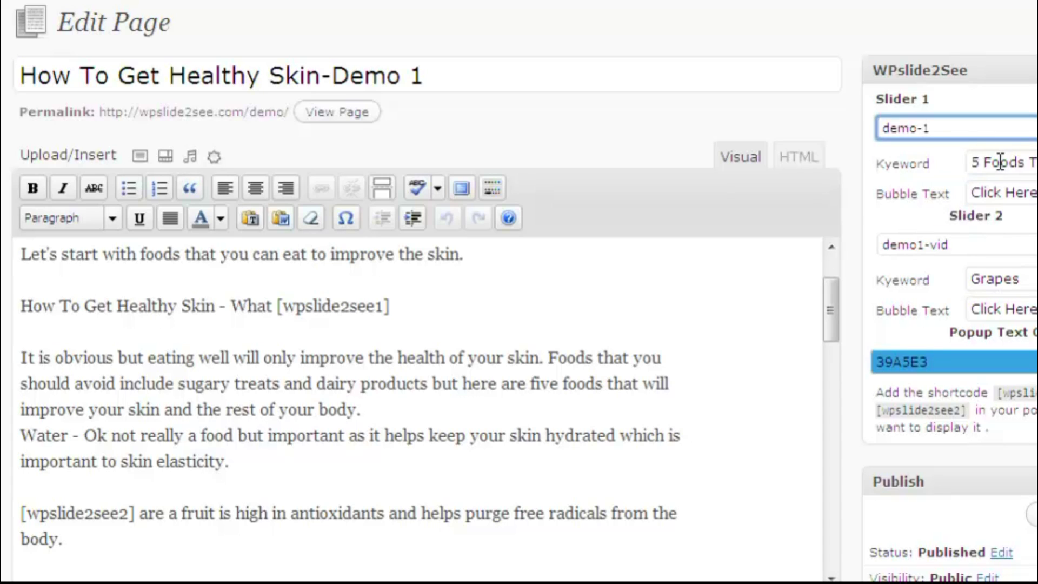
drag(969, 161, 1037, 163)
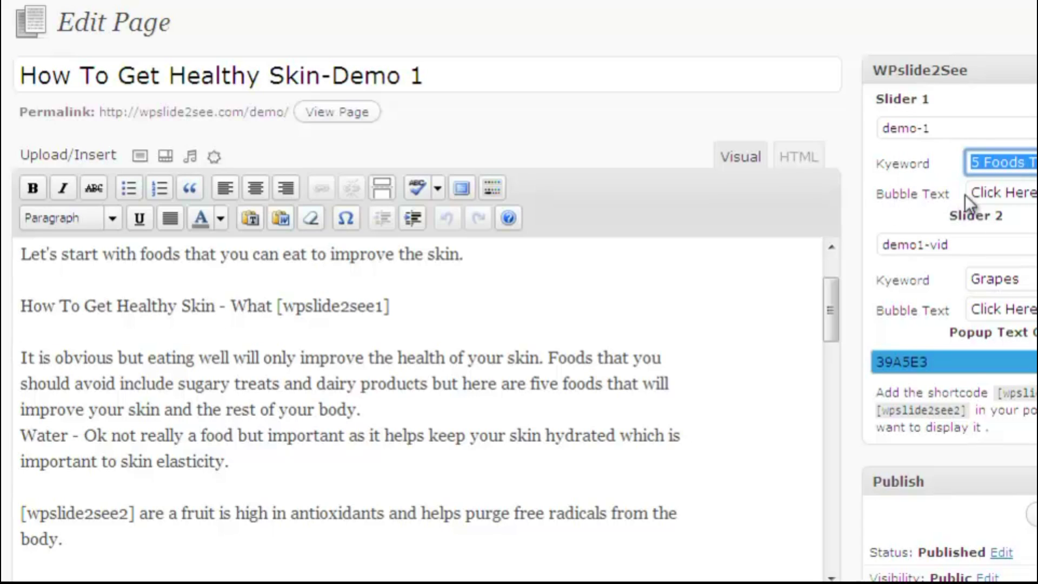
drag(972, 193, 1036, 193)
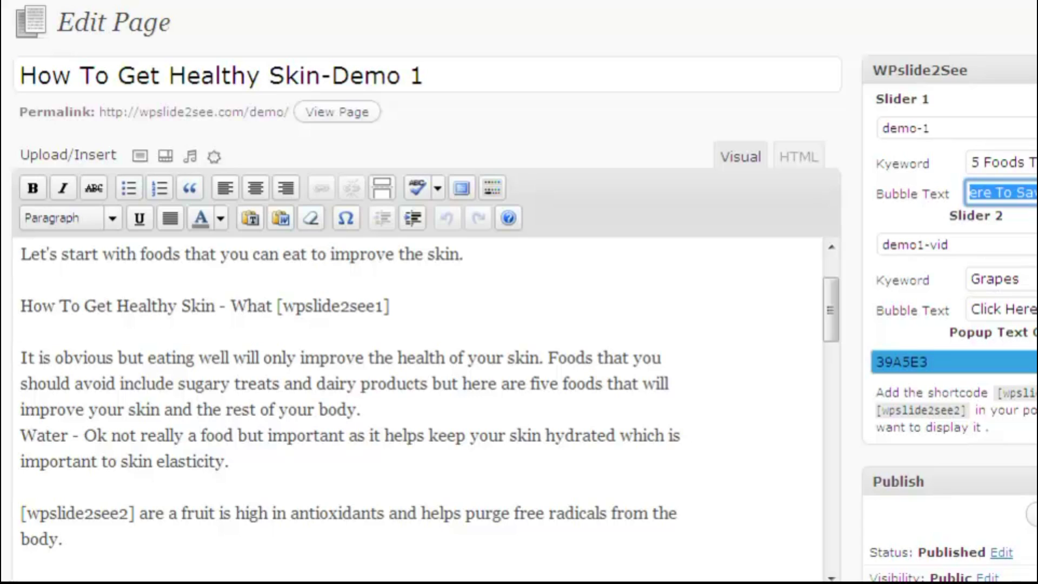
click(848, 152)
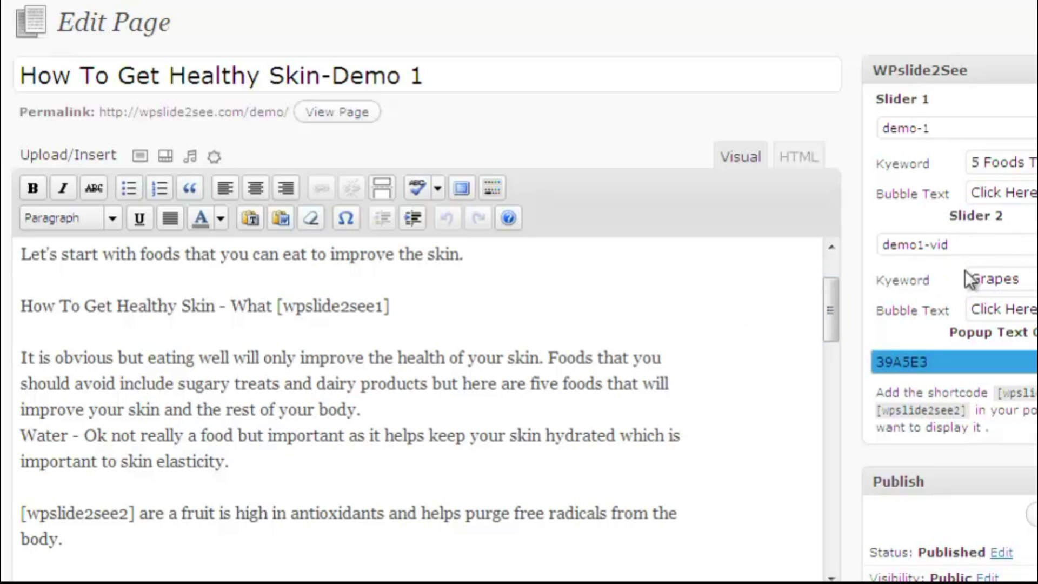
Highlight the two slider shortcodes in the WPslide2See instructions and compare them with their placement in the article
drag(996, 393, 1037, 394)
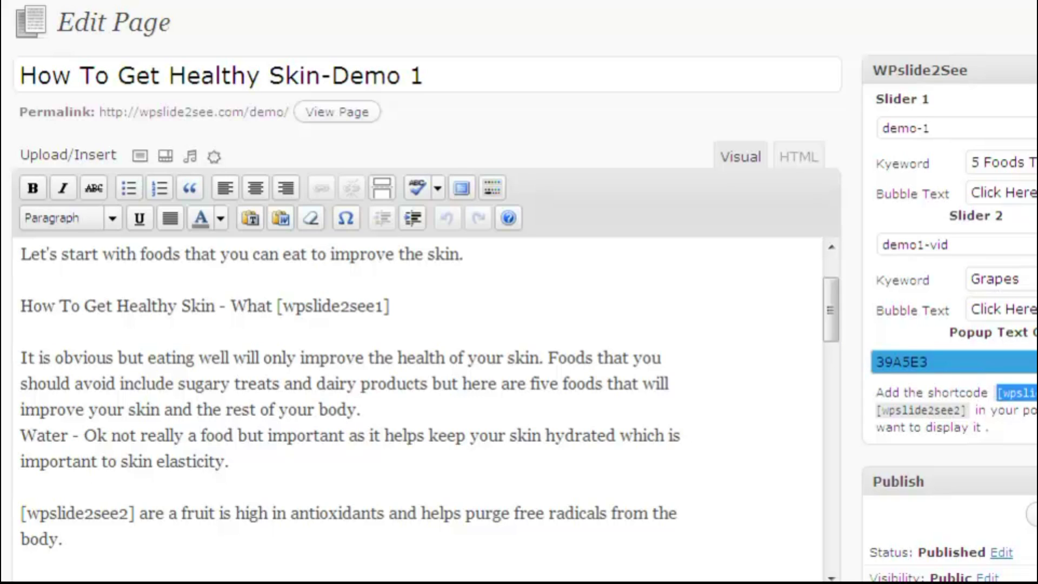
click(156, 351)
scroll(158, 349, up, 2)
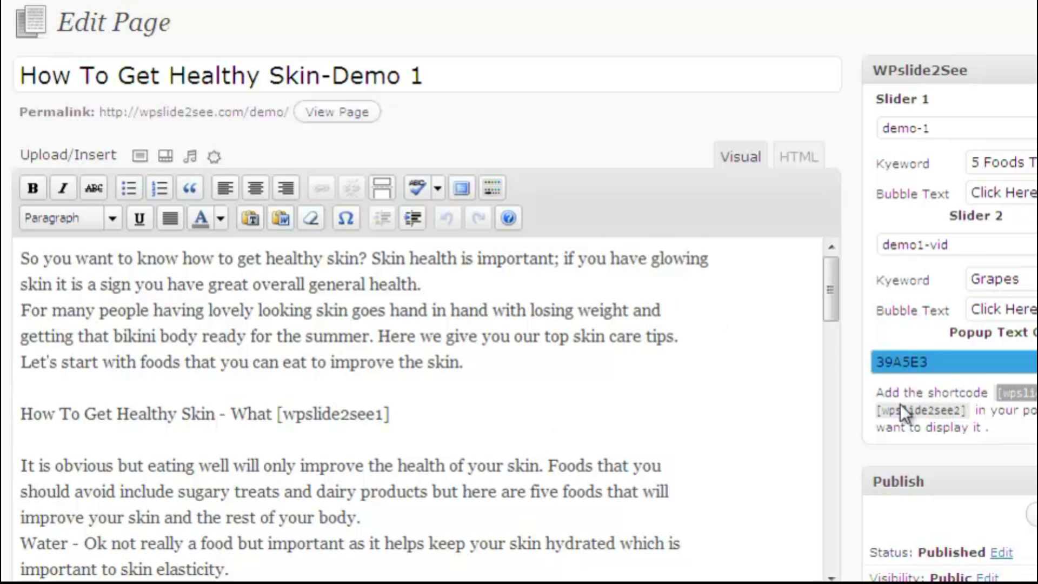
drag(876, 410, 951, 410)
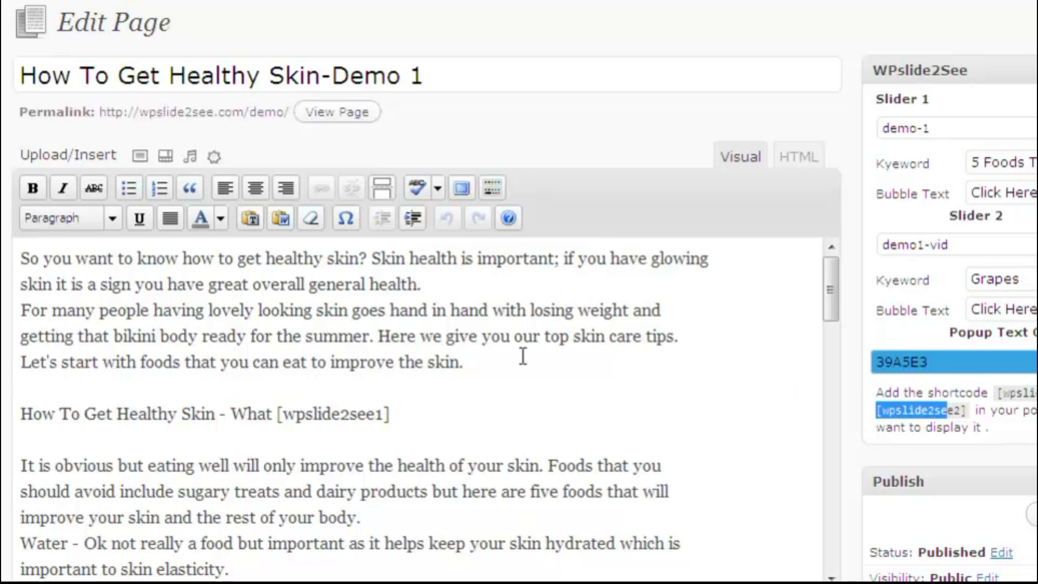
Look over the rest of the article and the page's publishing, attribute and featured image settings
click(477, 355)
scroll(480, 352, down, 10)
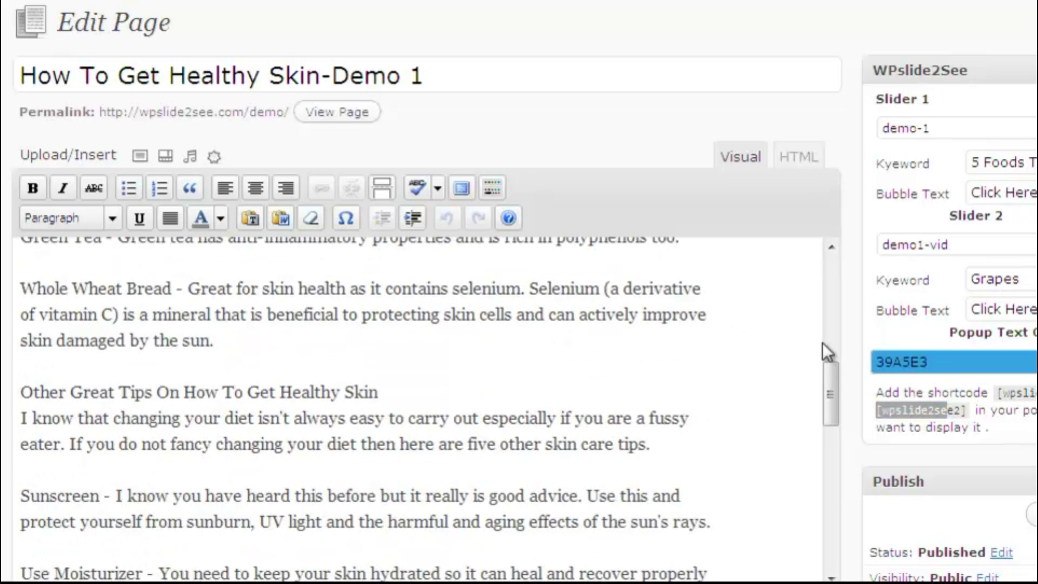
scroll(606, 352, down, 5)
scroll(997, 351, down, 6)
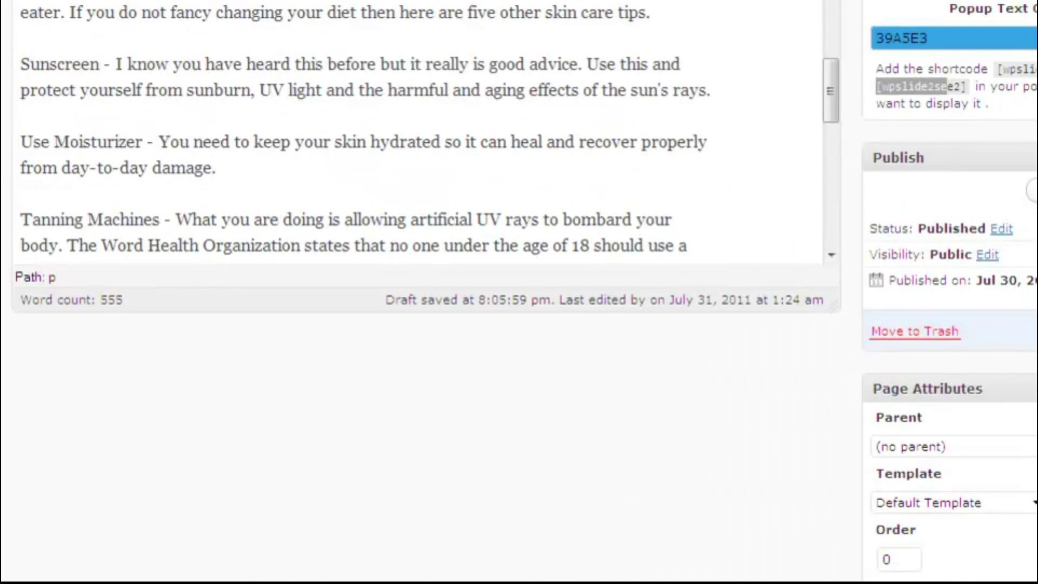
scroll(285, 288, down, 4)
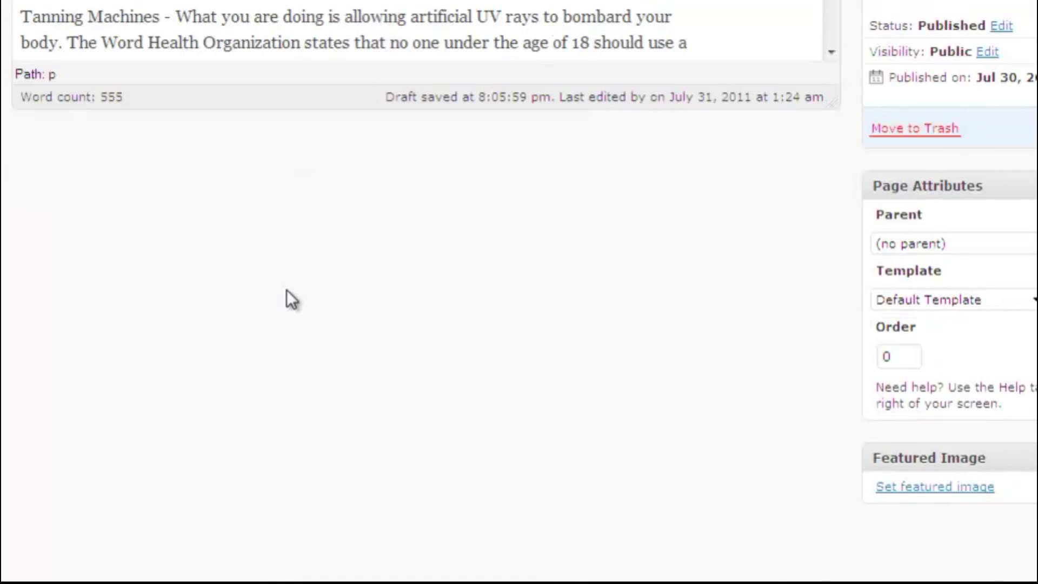